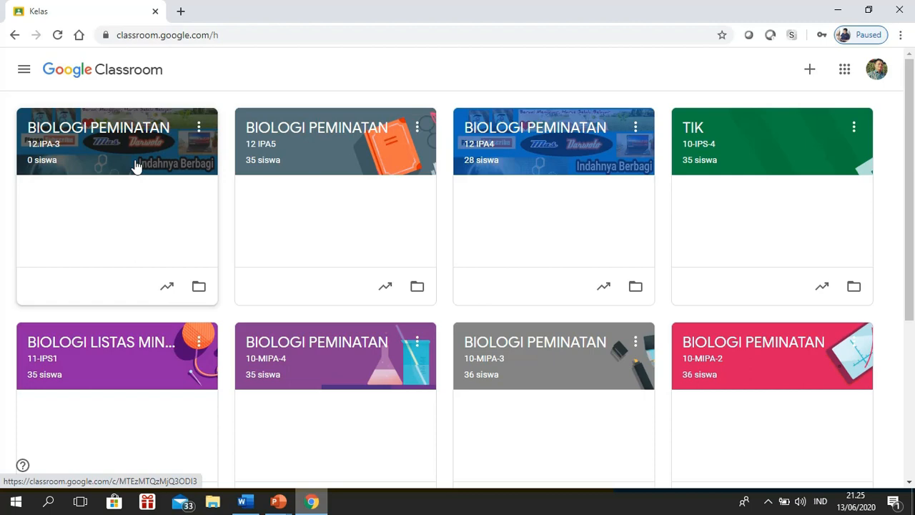
Start a new assignment (Tugas) in the classwork of the BIOLOGI PEMINATAN class 12.IPA-3
click(136, 166)
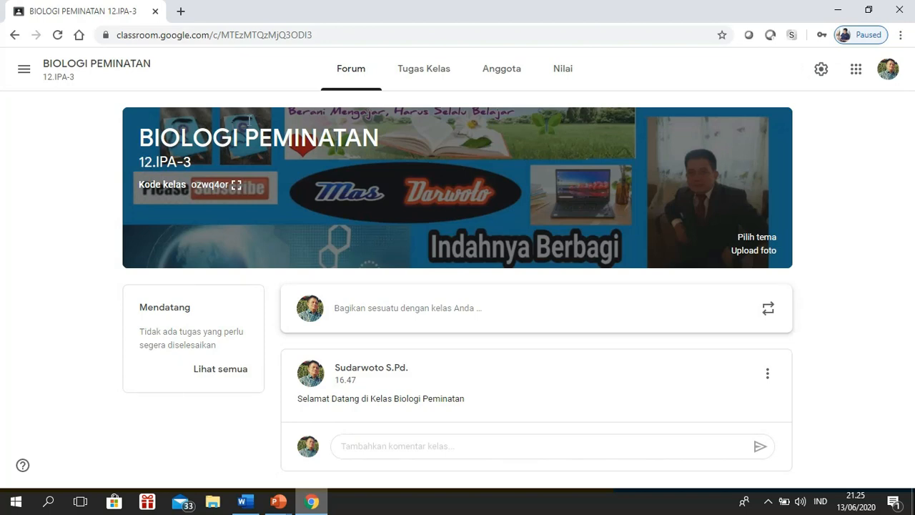
click(410, 76)
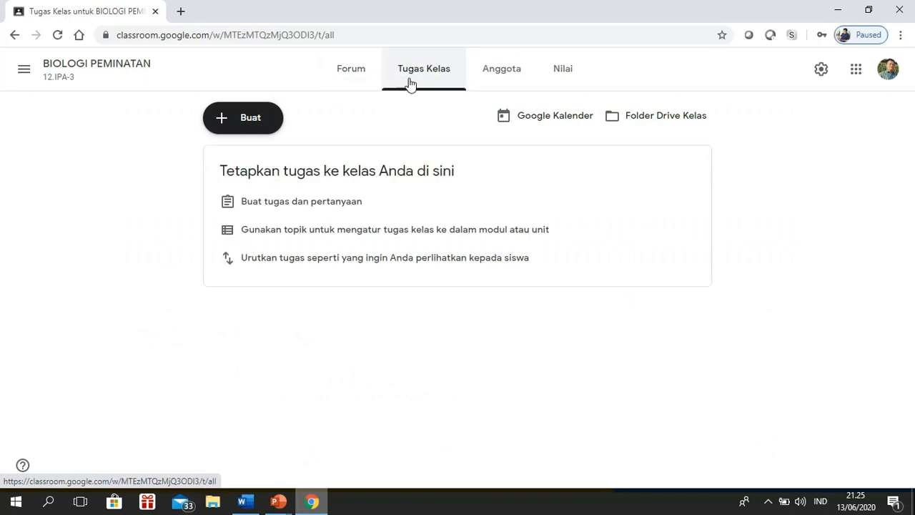
click(246, 129)
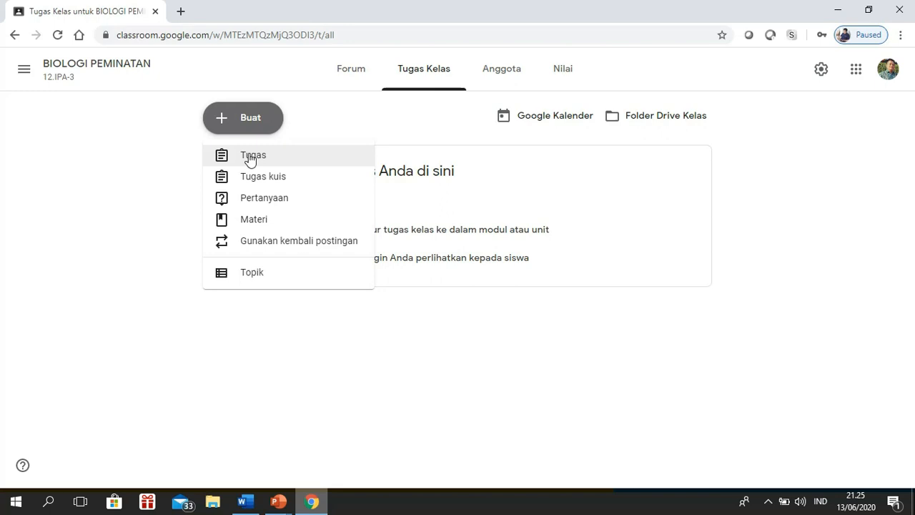
click(250, 156)
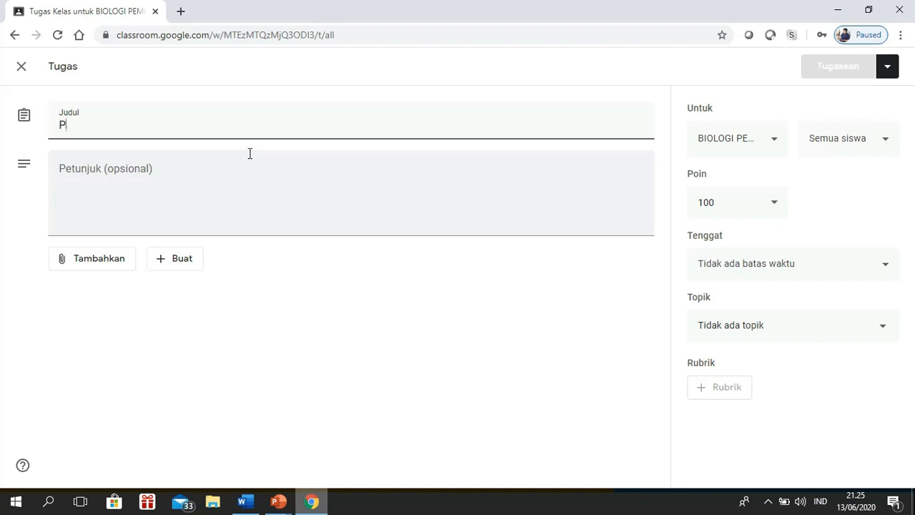
Title the assignment "Pertumbuhan dan Perkembangan"
text(Pert)
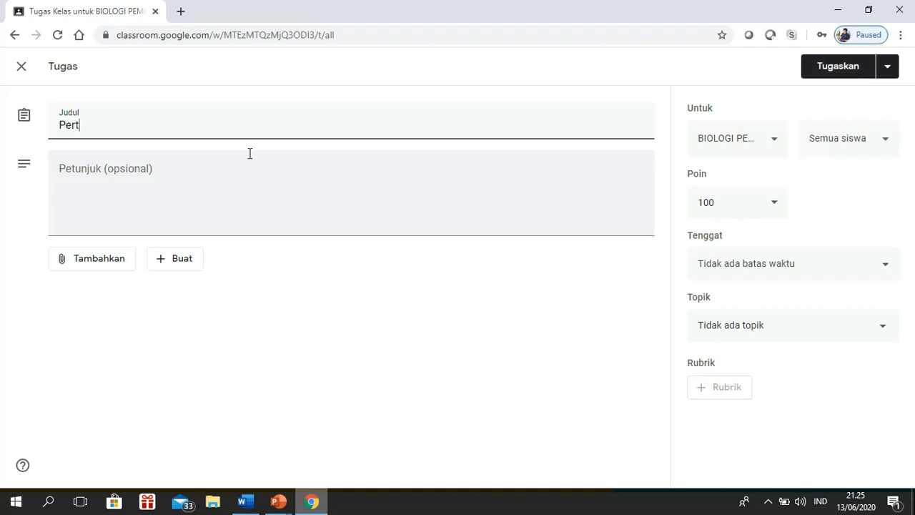
text(umbuhan )
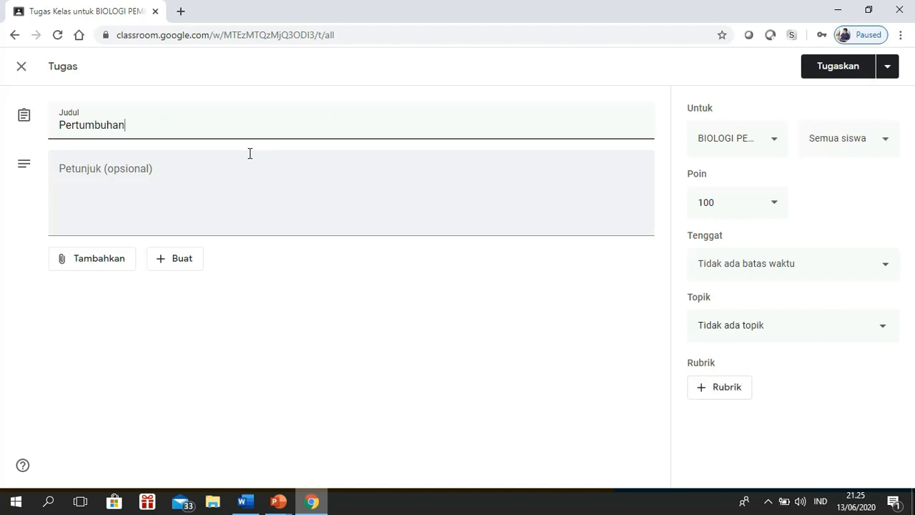
text(dan Perkem)
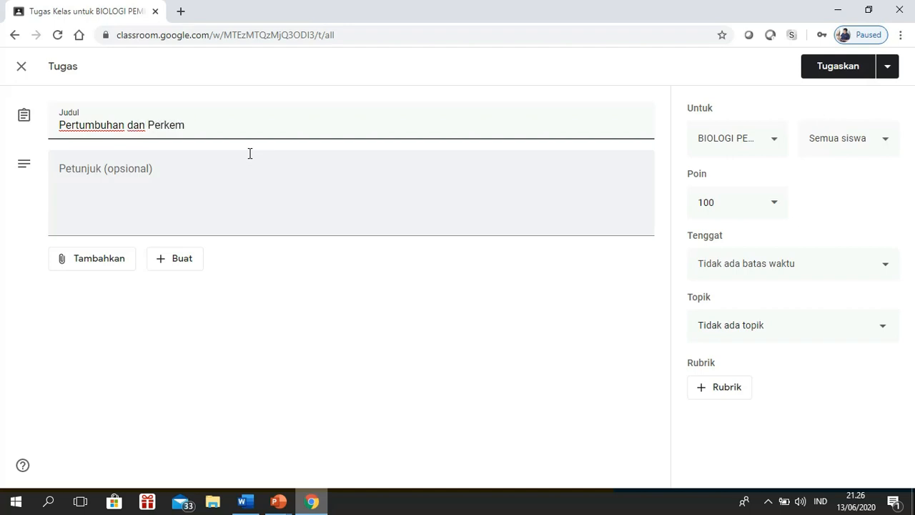
text(bangan)
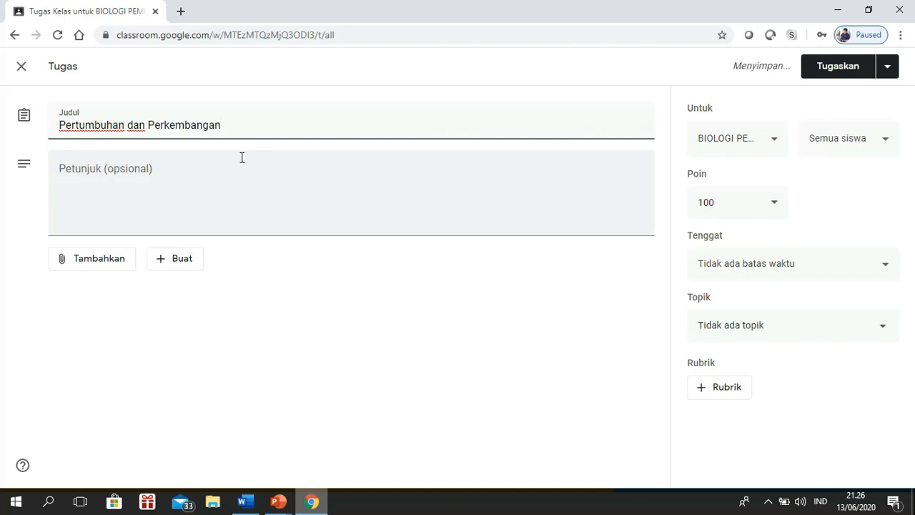
Write the instructions "Jawablah soal-soal berikut dengan jelas dan benar !" and start a new line below them
click(185, 199)
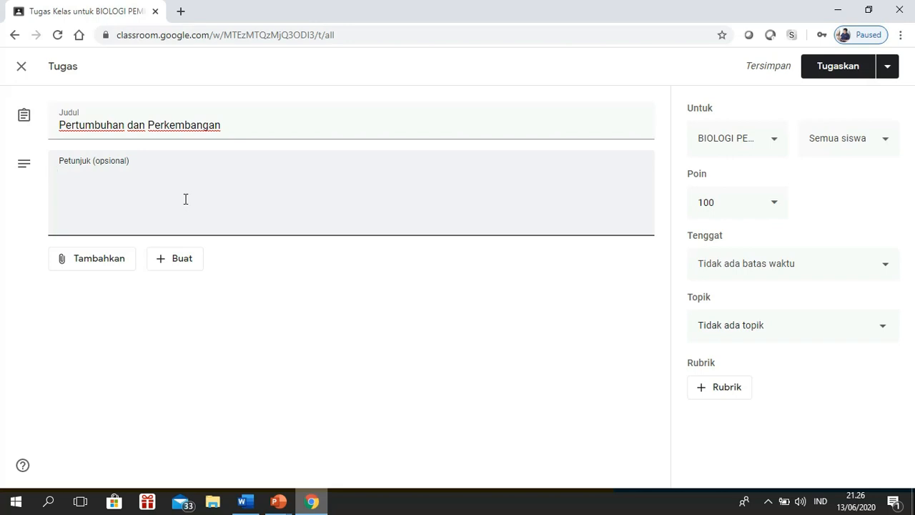
text(Jawablah soa)
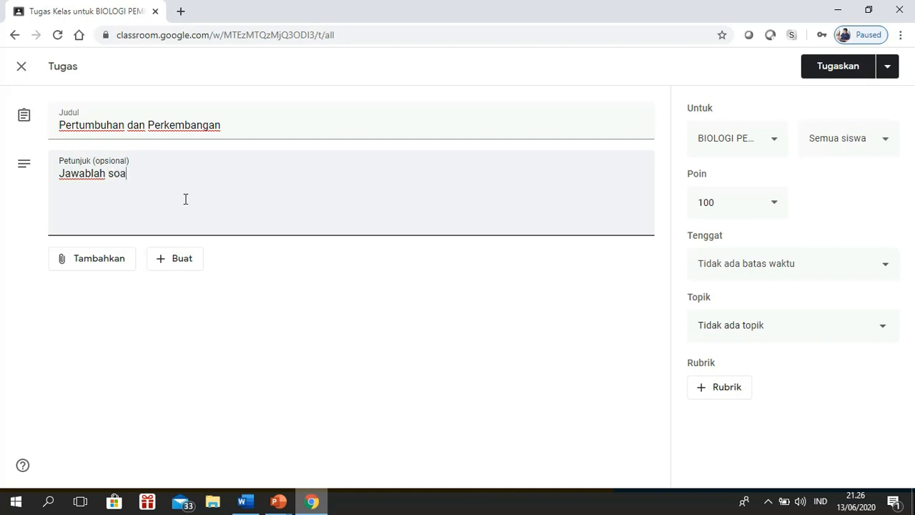
text(-)
key(BackSpace)
text(l-soal berikut)
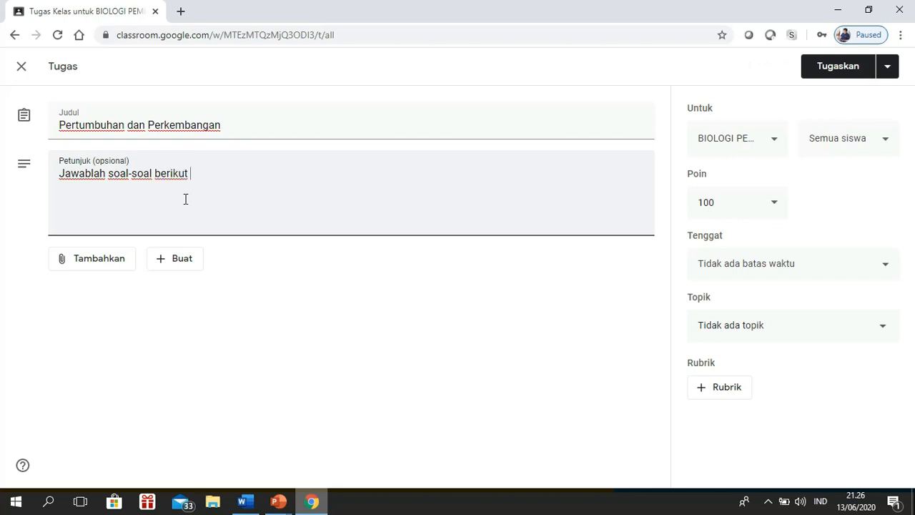
text( dengan jelas dan )
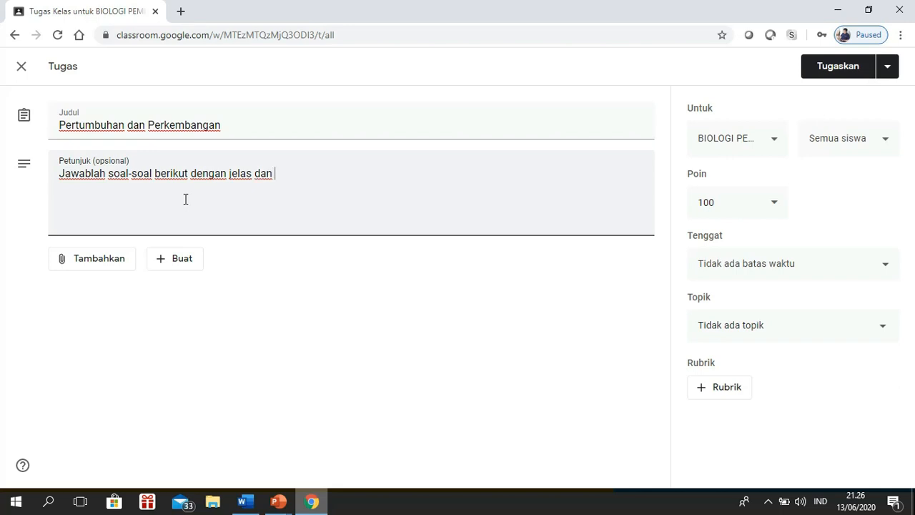
text(benar !)
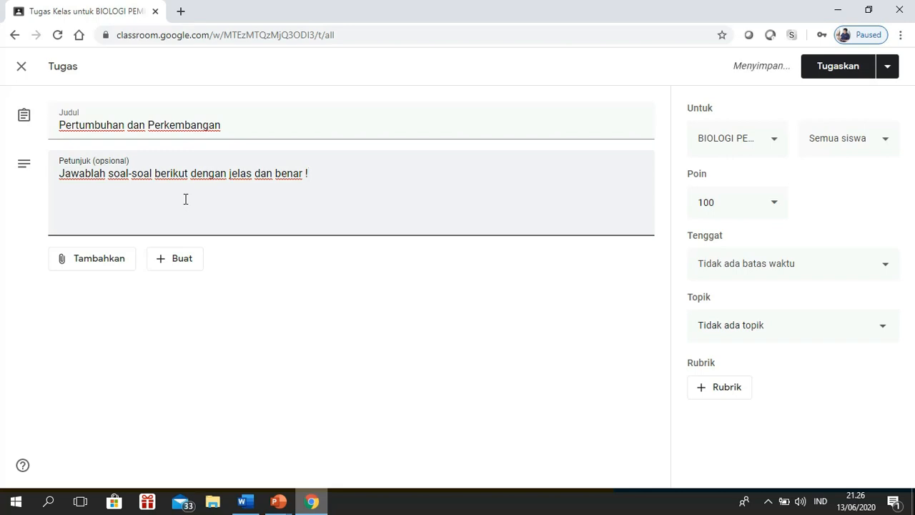
key(Return)
Switch to the Word document and copy all six numbered questions about pertumbuhan and perkembangan
click(249, 504)
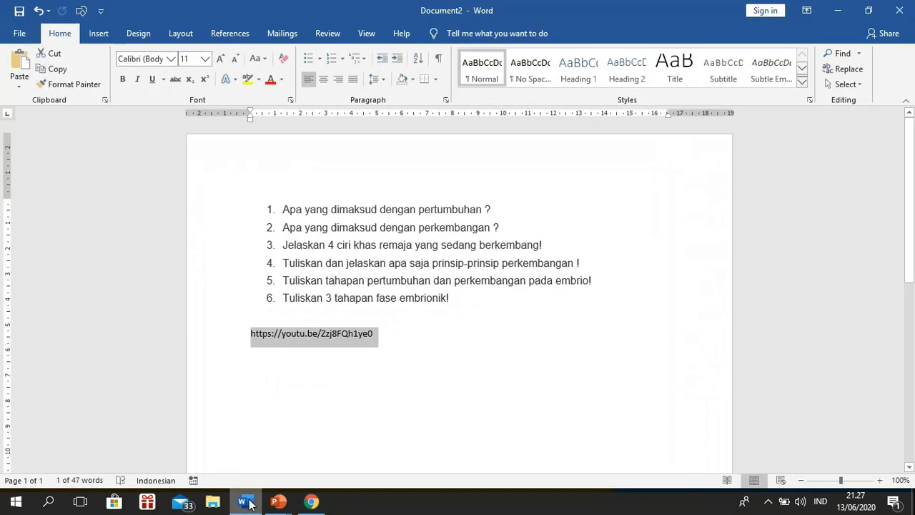
click(266, 213)
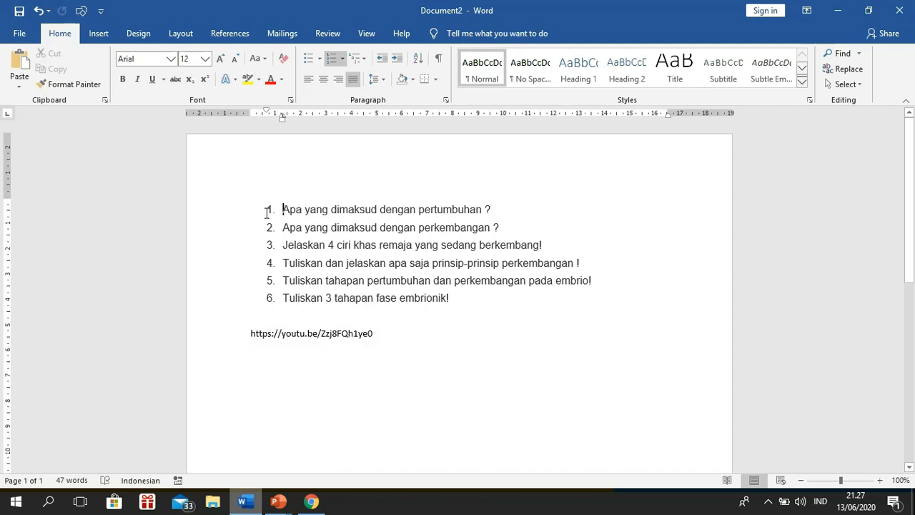
key(shift+Down)
key(shift+Down)
key(shift+Down)
key(shift+Down)
key(shift+Down)
key(shift+Down)
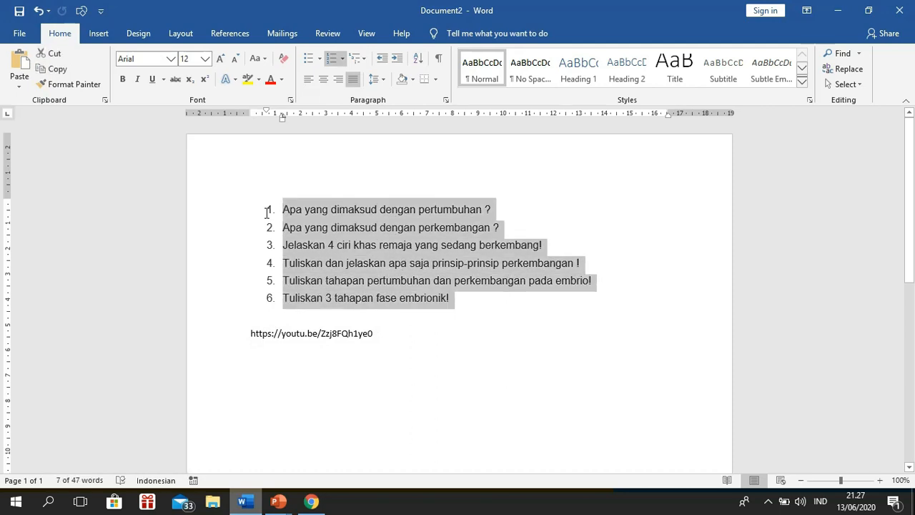
click(52, 68)
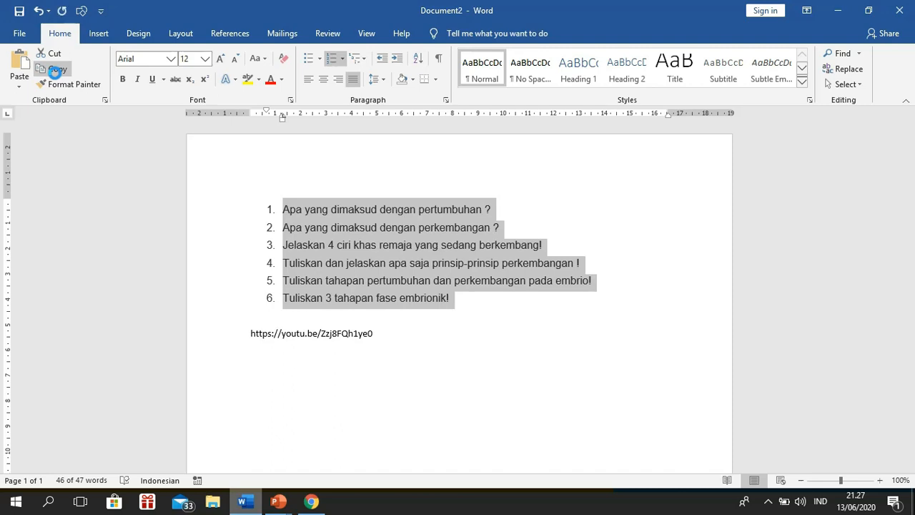
Return to Google Classroom in Chrome and paste the copied questions beneath the first line of the assignment instructions
click(311, 501)
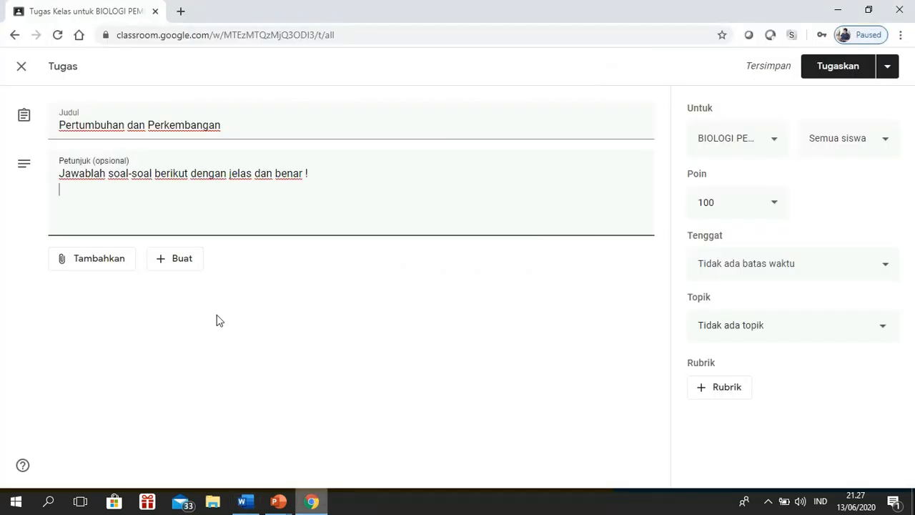
right_click(176, 205)
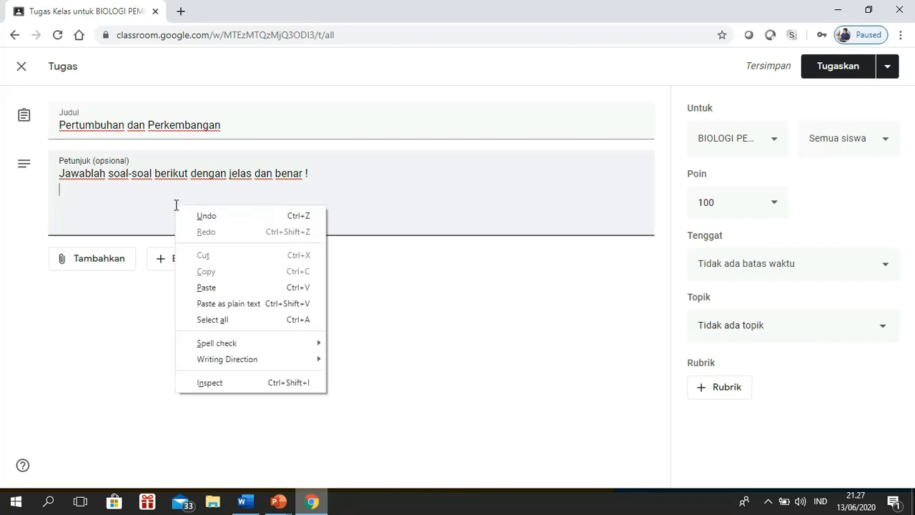
click(207, 287)
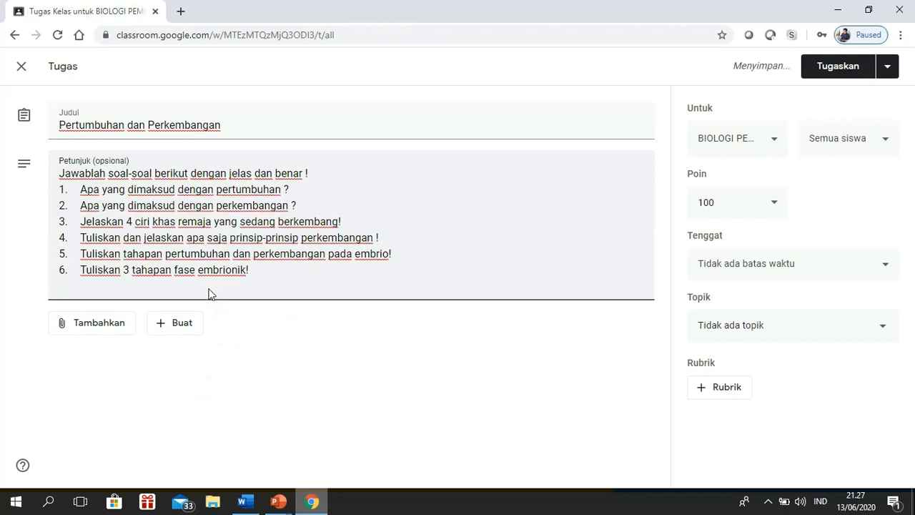
click(99, 331)
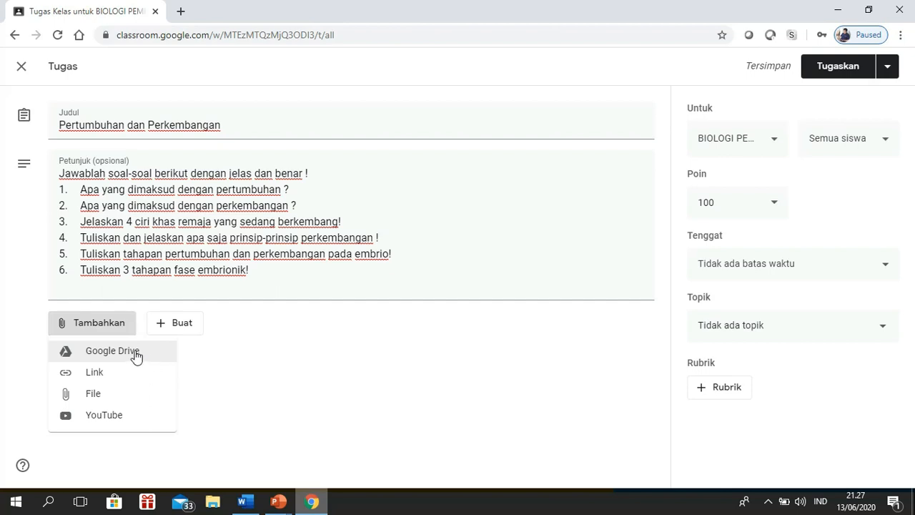
click(98, 402)
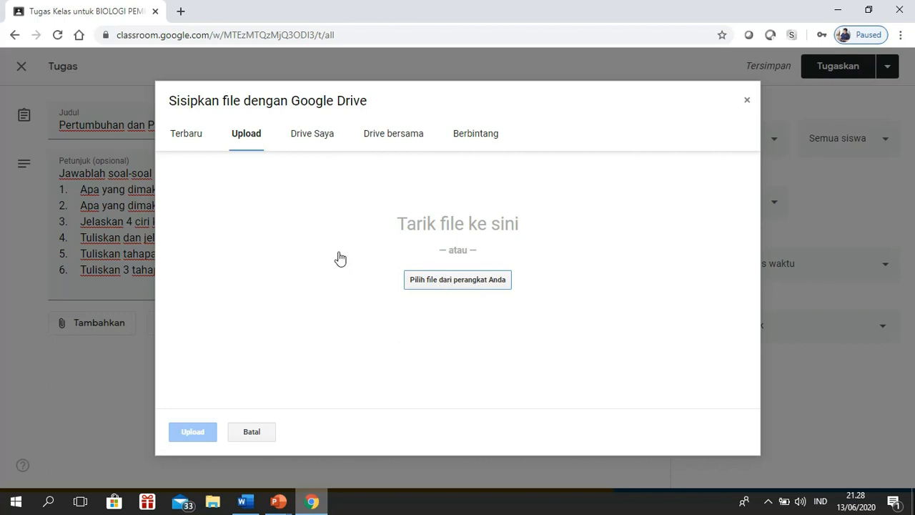
click(323, 145)
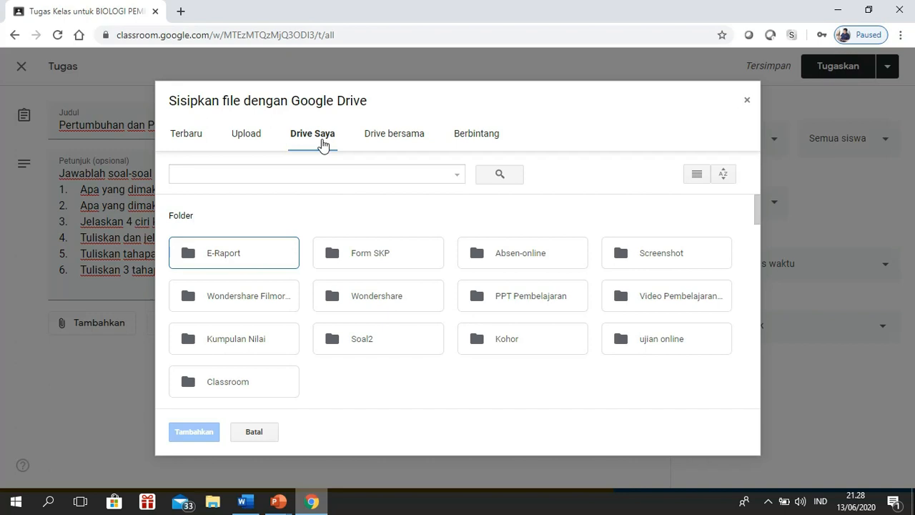
click(392, 143)
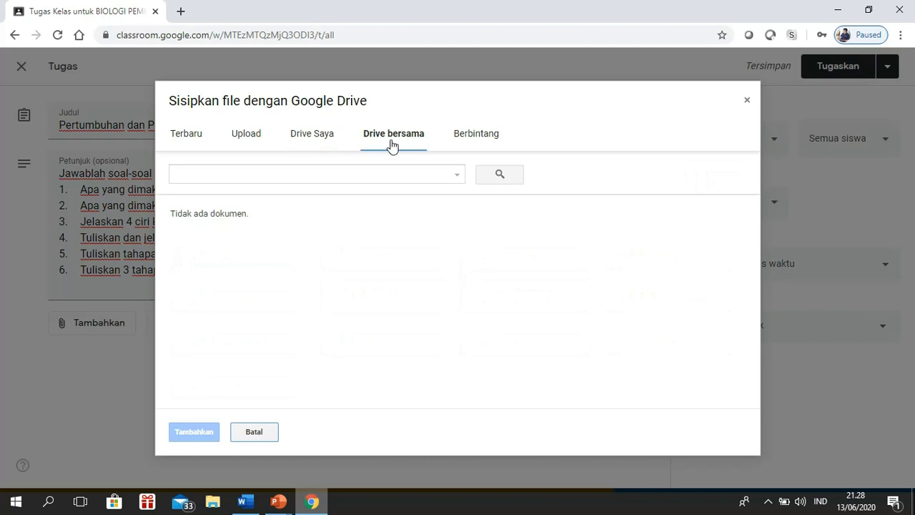
click(312, 138)
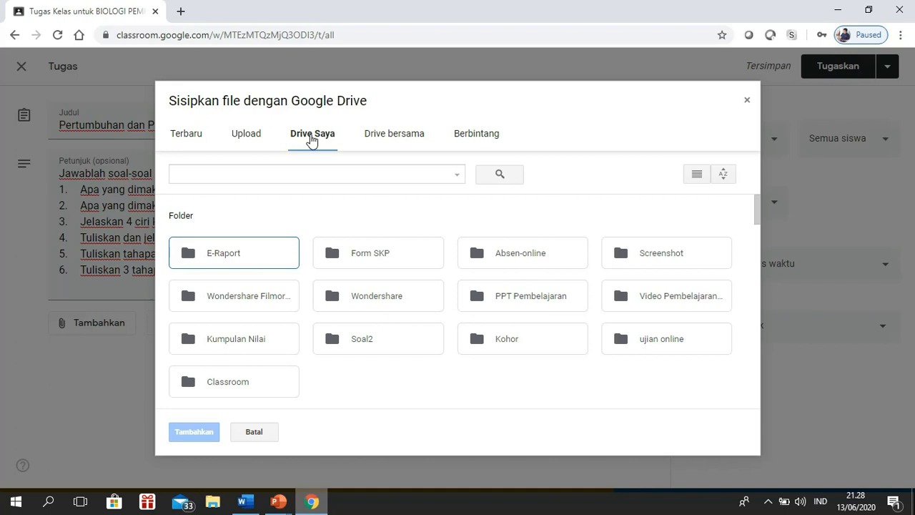
click(255, 434)
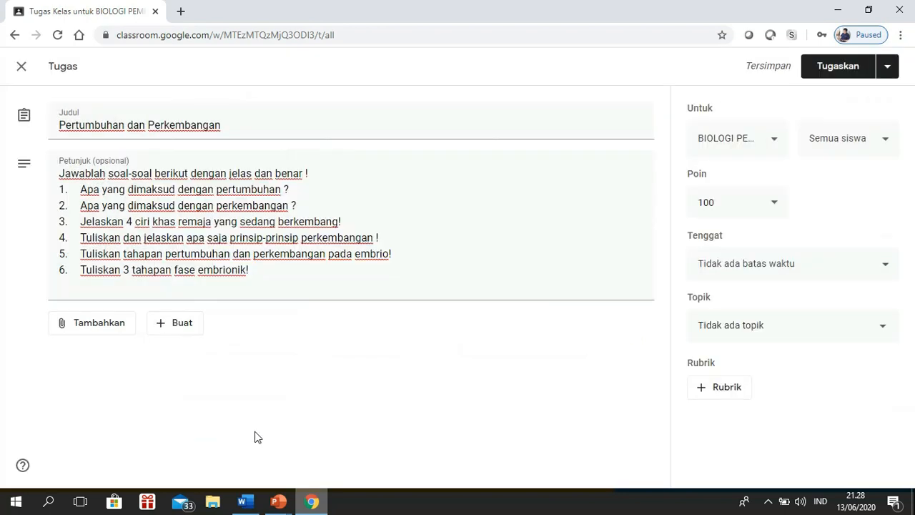
Begin attaching a YouTube video to the assignment, choosing to insert it by URL
click(100, 326)
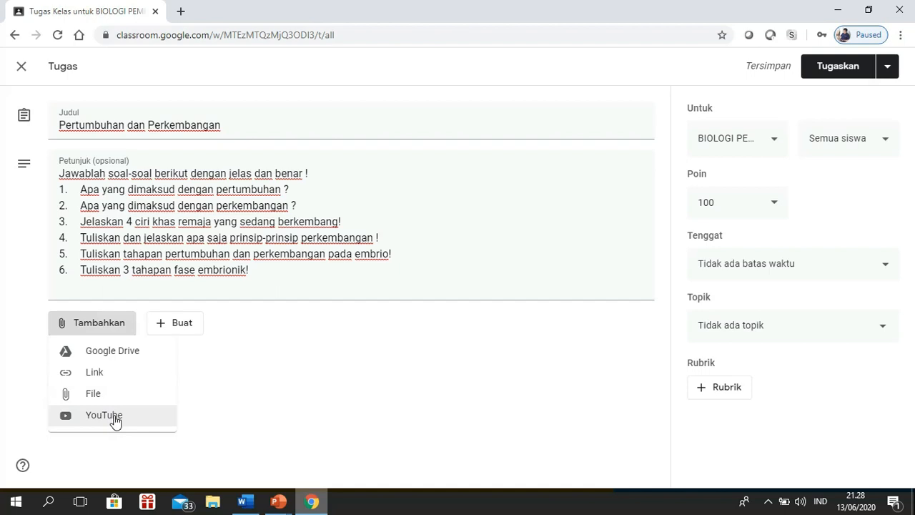
click(115, 421)
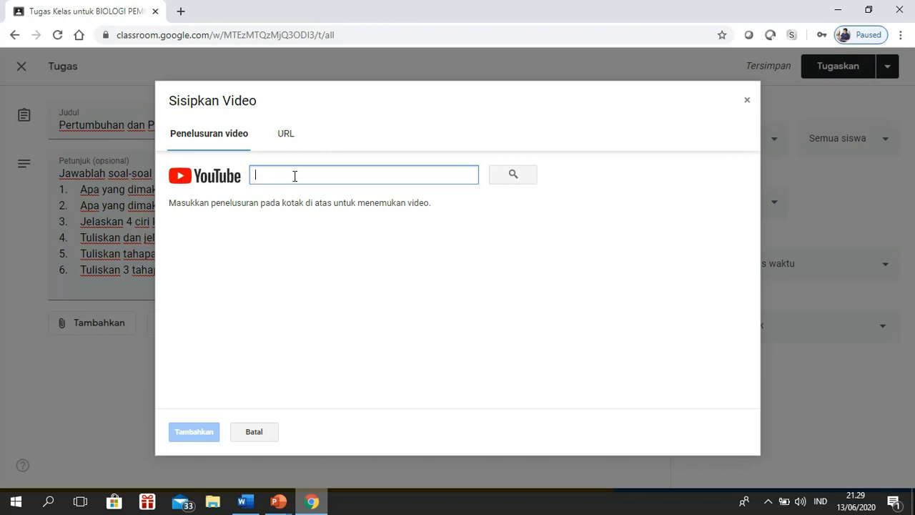
click(287, 141)
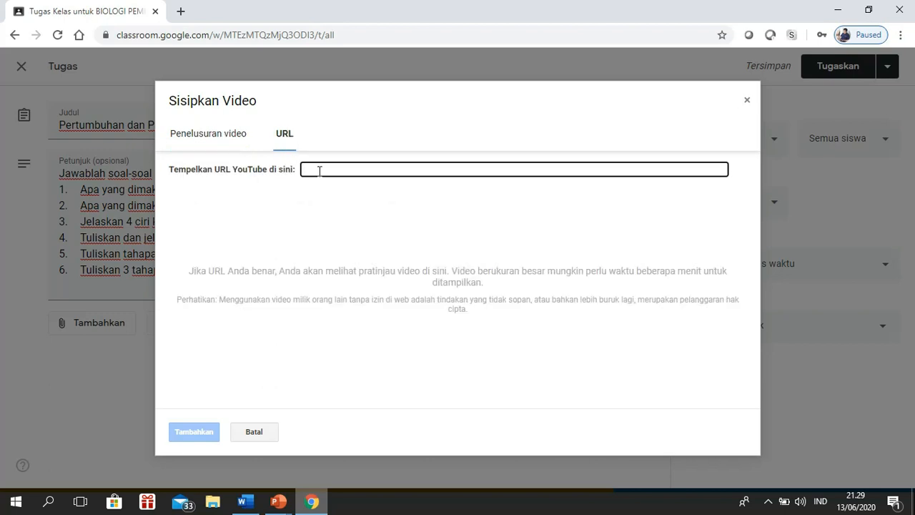
click(245, 502)
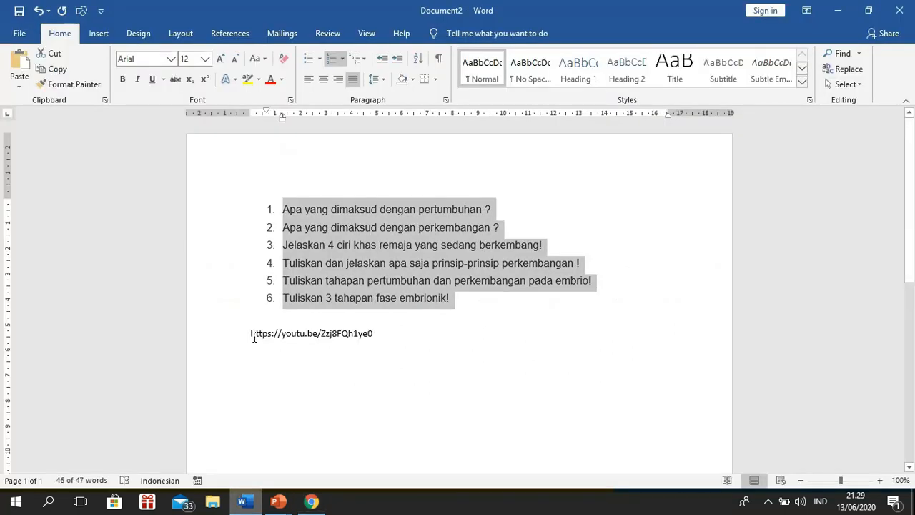
click(253, 334)
key(shift+Right)
key(shift+Right)
key(shift+Right)
key(shift+Right)
key(shift+Right)
key(shift+Right)
key(shift+Right)
key(shift+Right)
key(shift+Right)
key(shift+Right)
key(shift+Right)
key(shift+Right)
key(shift+Right)
key(shift+Right)
key(shift+Right)
key(shift+Right)
key(shift+Right)
key(shift+Right)
key(shift+Right)
key(shift+Right)
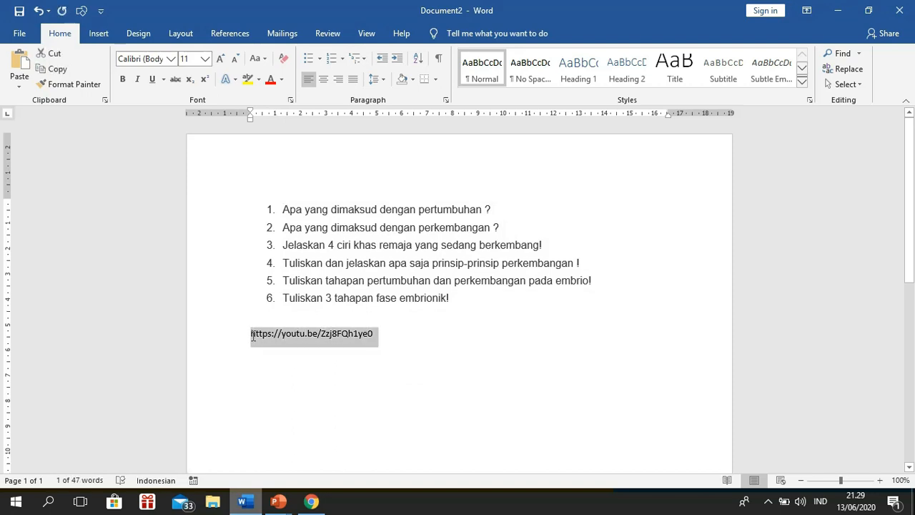
click(50, 73)
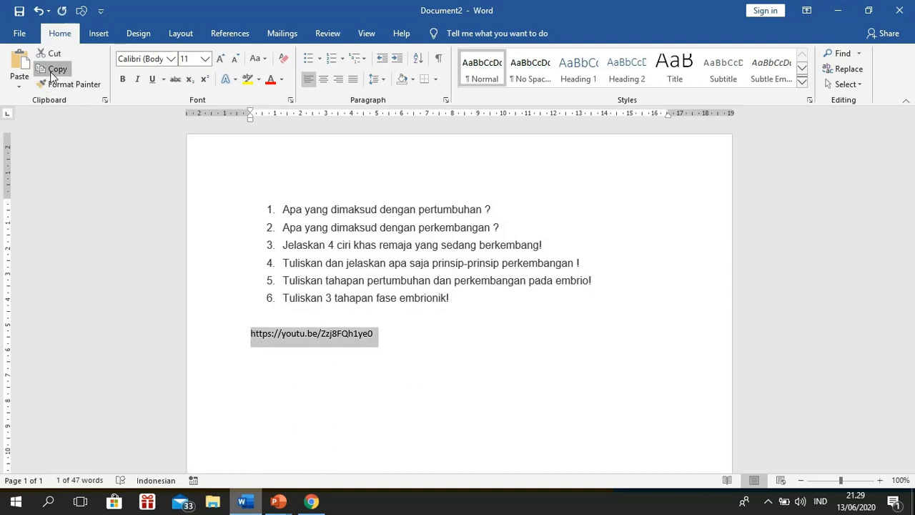
click(311, 501)
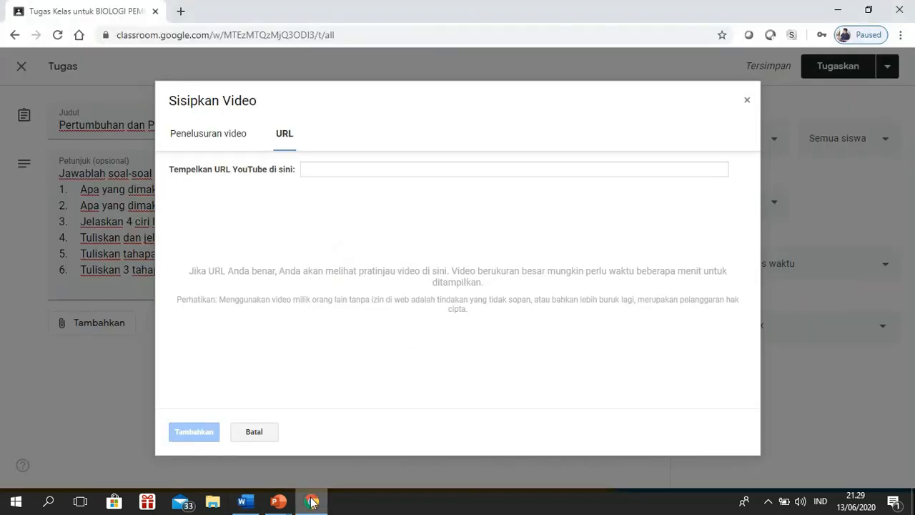
right_click(314, 172)
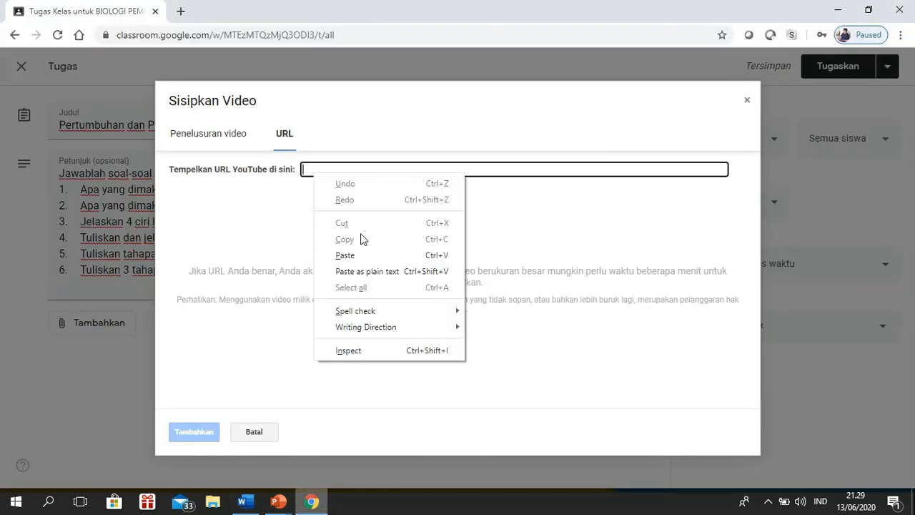
click(359, 257)
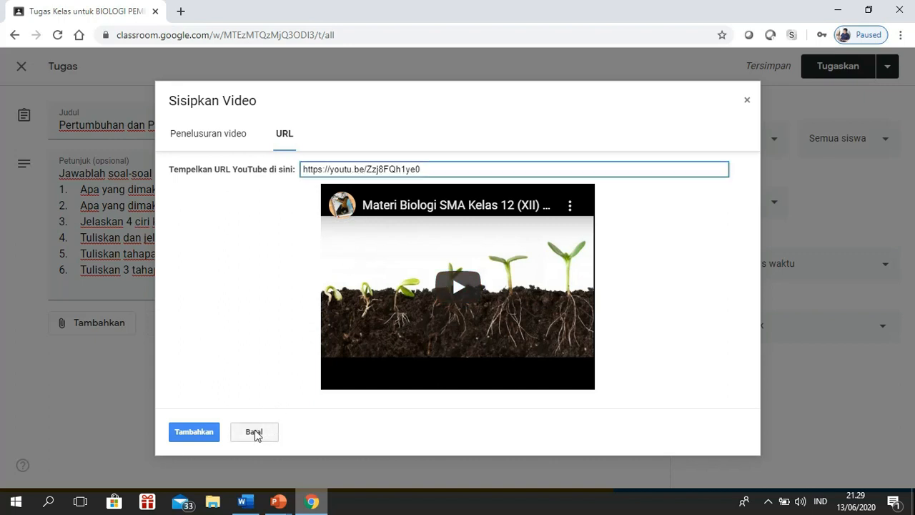
Cancel inserting the YouTube video into the assignment
click(254, 432)
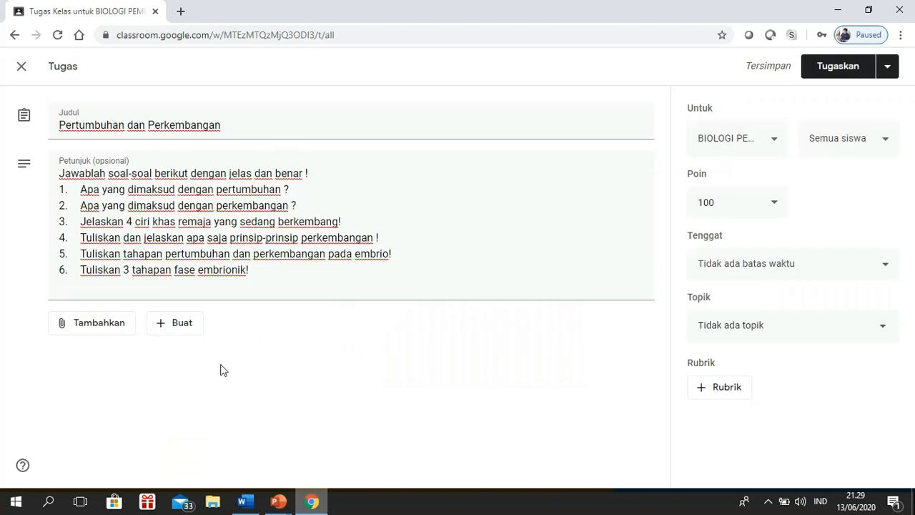
click(186, 326)
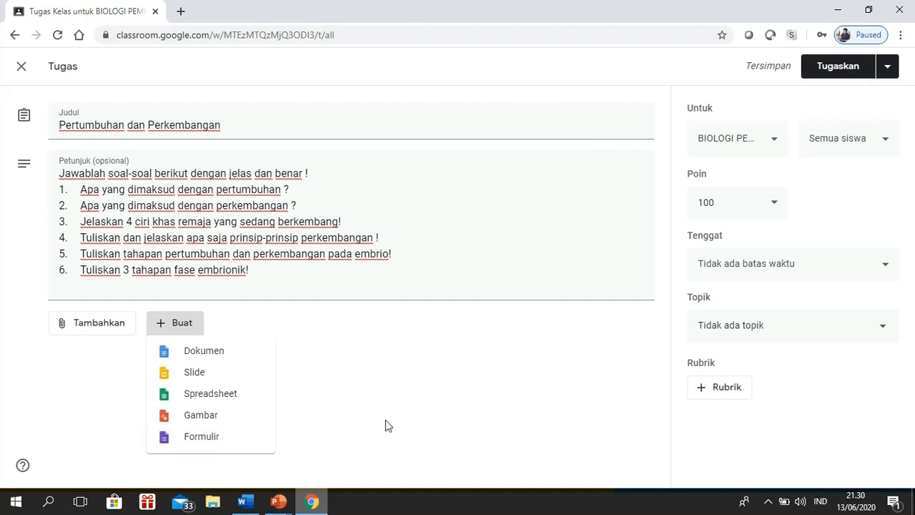
click(59, 408)
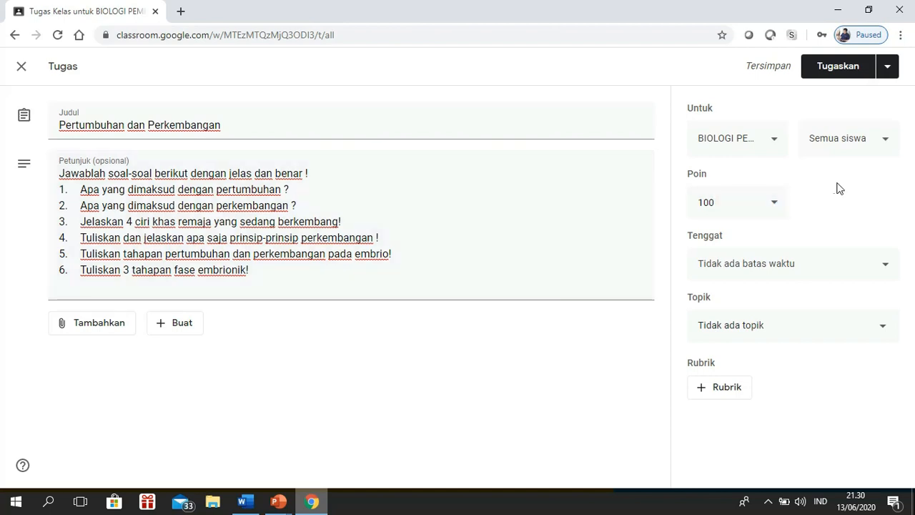
click(773, 138)
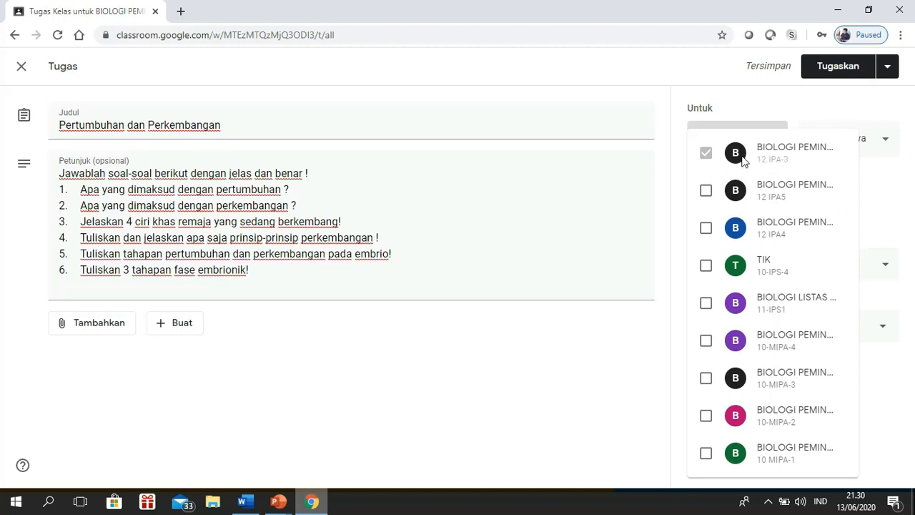
click(595, 249)
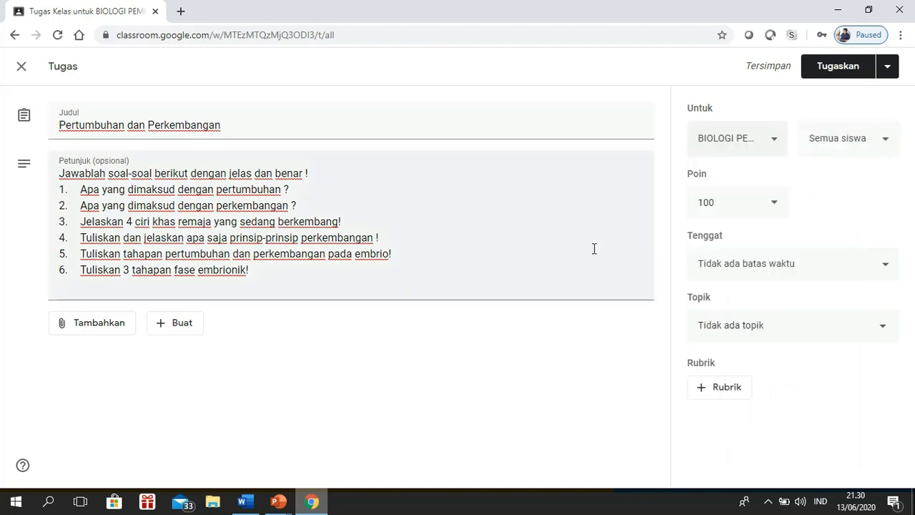
click(881, 145)
click(882, 146)
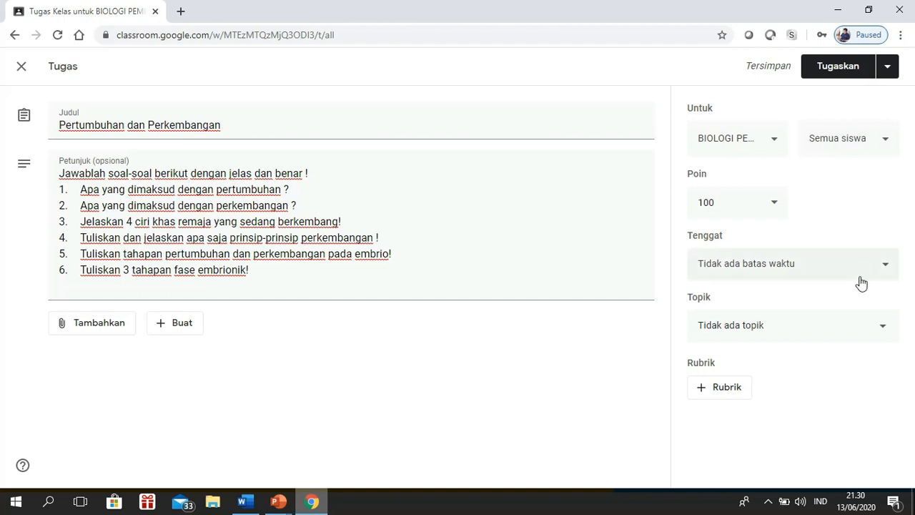
Set the assignment's due date to 17 Jun 2020 with a due time of 23.59
click(886, 268)
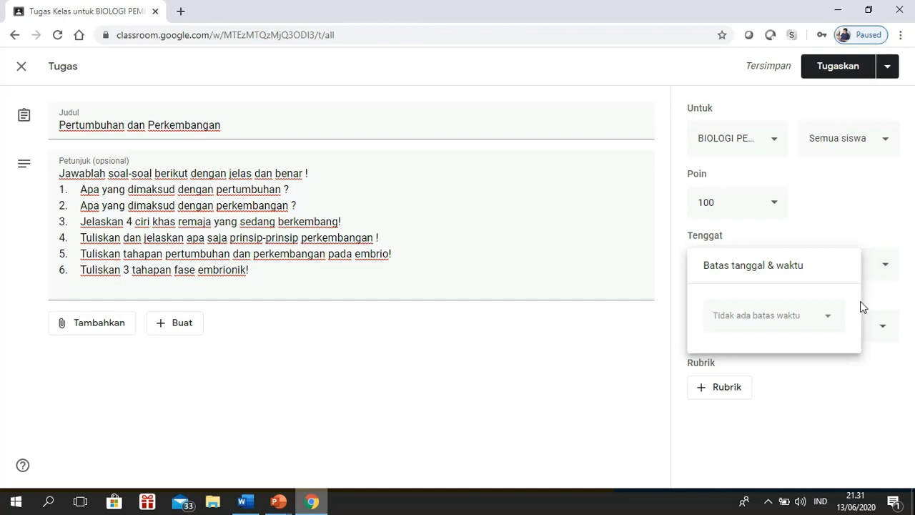
click(828, 319)
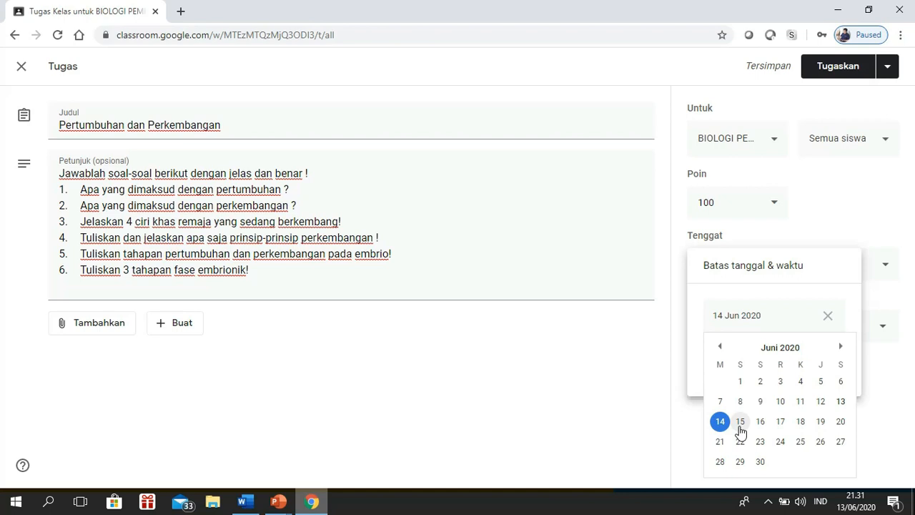
click(782, 427)
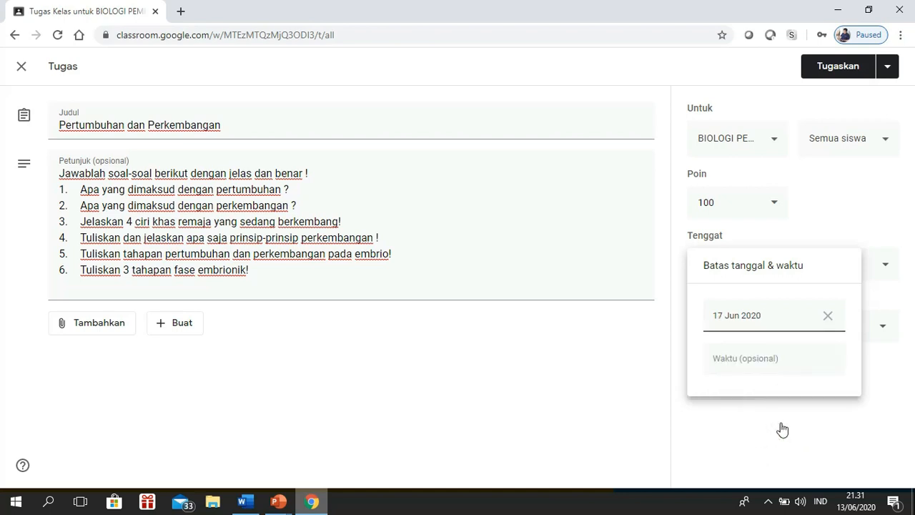
click(768, 366)
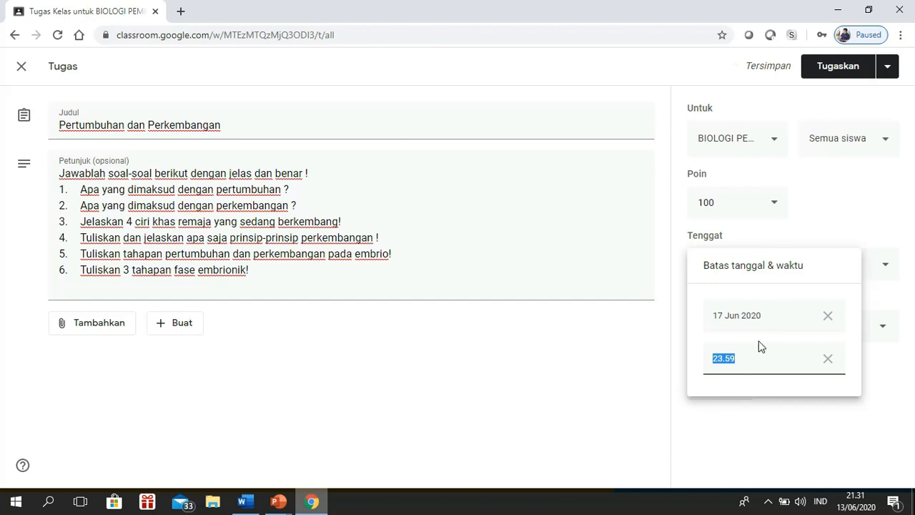
click(732, 386)
click(555, 418)
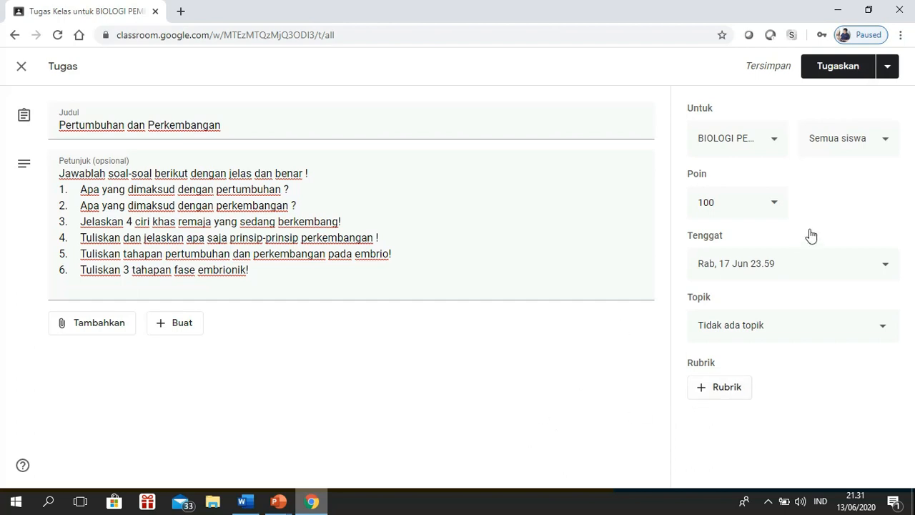
Assign the finished "Pertumbuhan dan Perkembangan" task to the class and dismiss the tip about adding topics
click(889, 72)
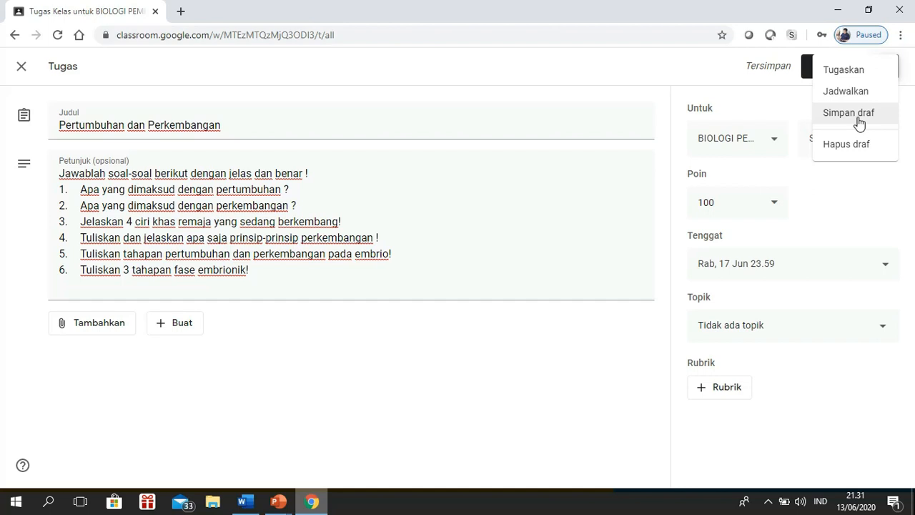
click(848, 74)
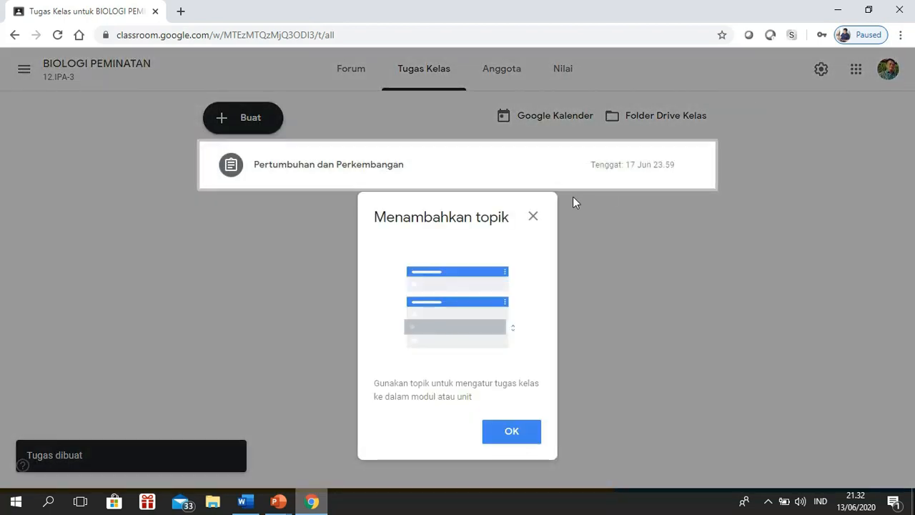
click(534, 216)
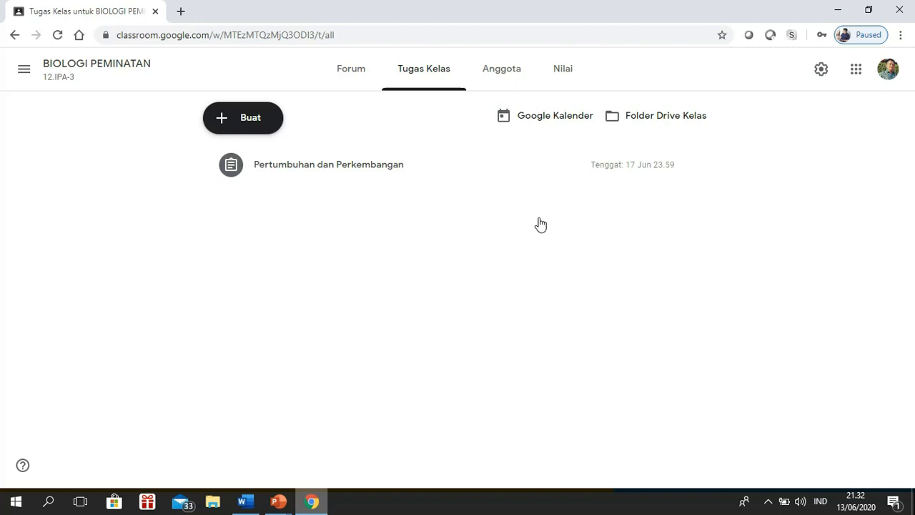
Create a new quiz assignment (Tugas kuis) titled "Pertumbuhan dan Perkembangan"
click(248, 121)
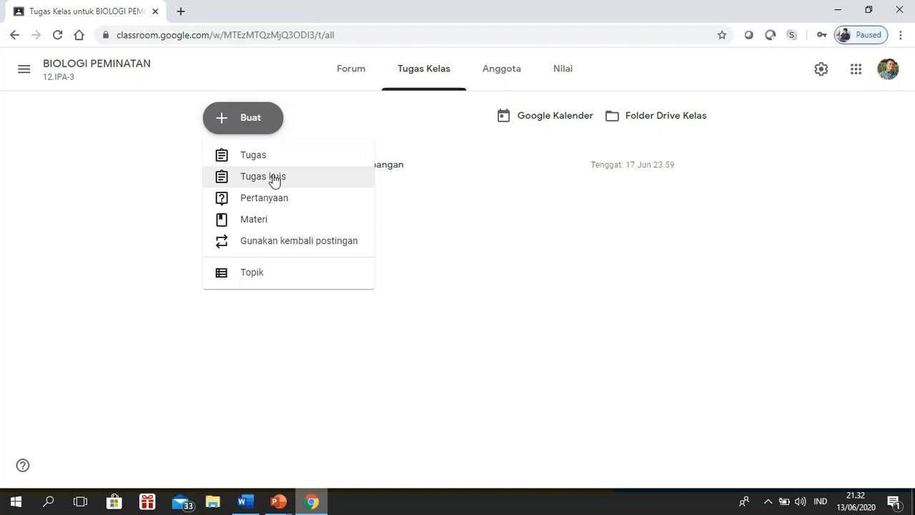
click(275, 180)
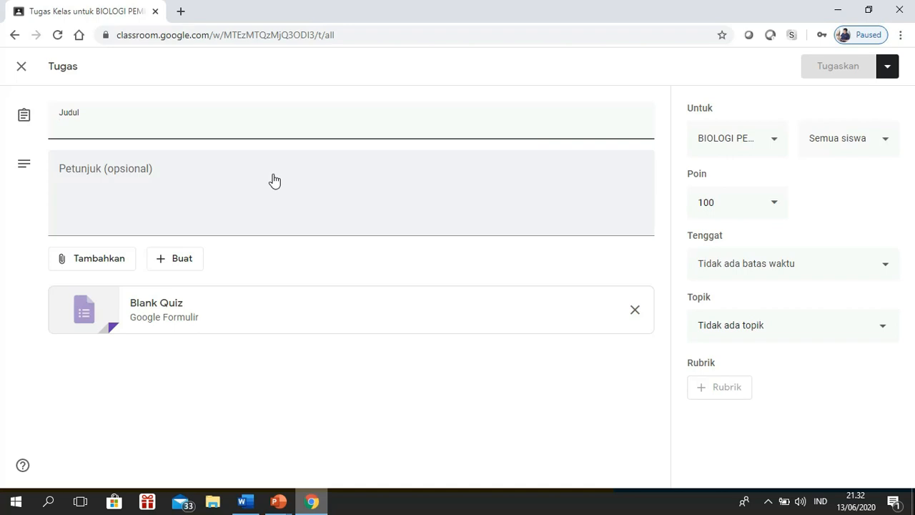
text(Pert)
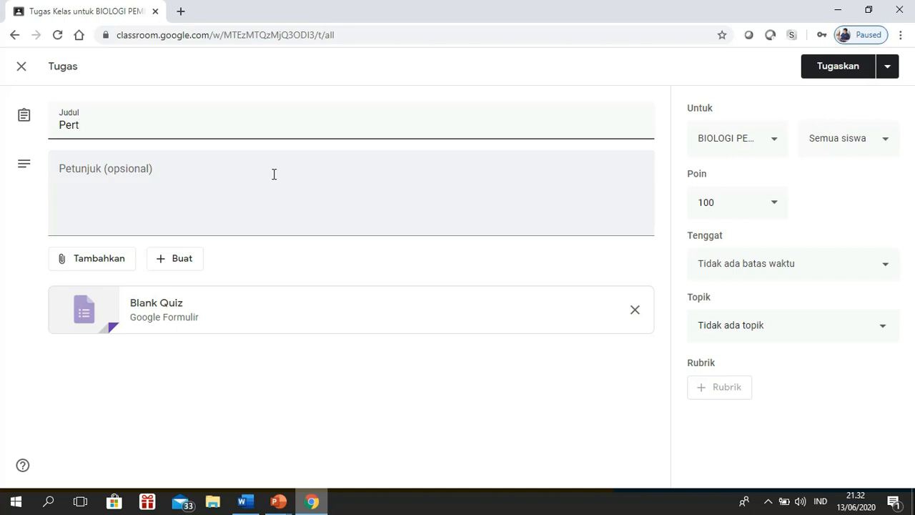
text(umbuhan dan )
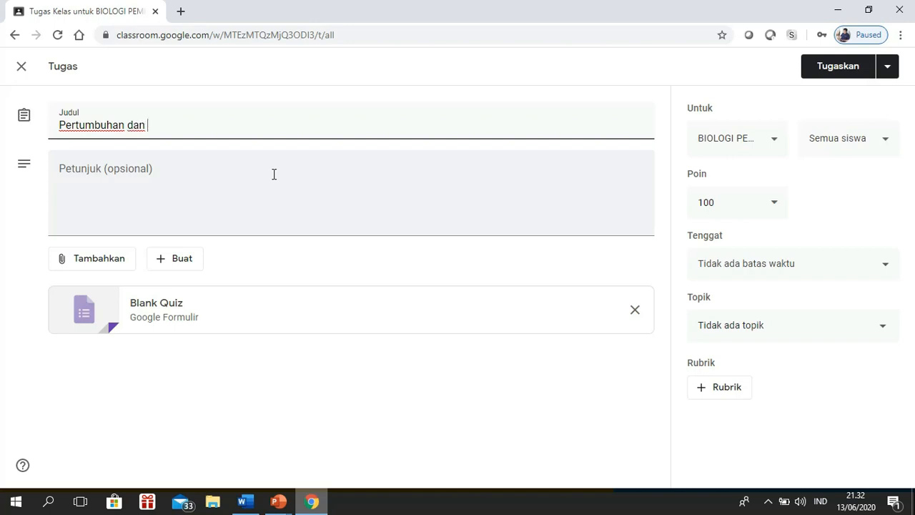
text(Perkembangan)
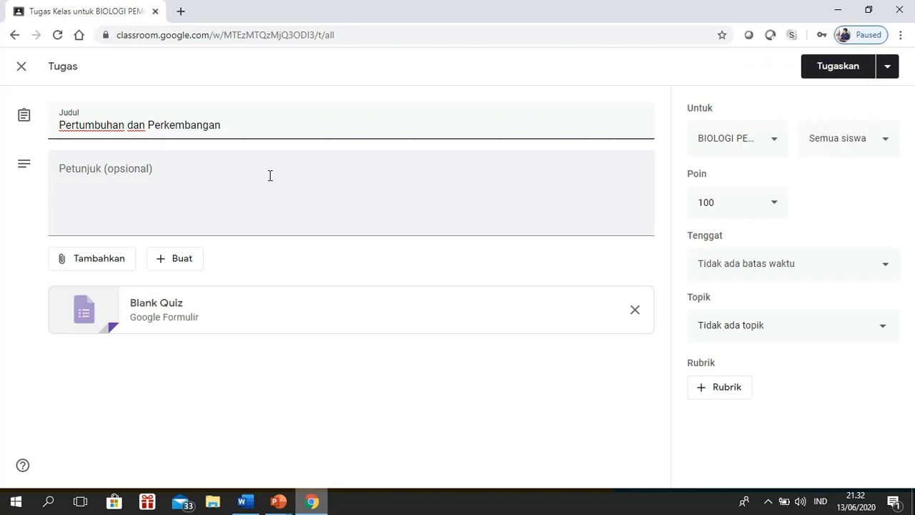
click(203, 204)
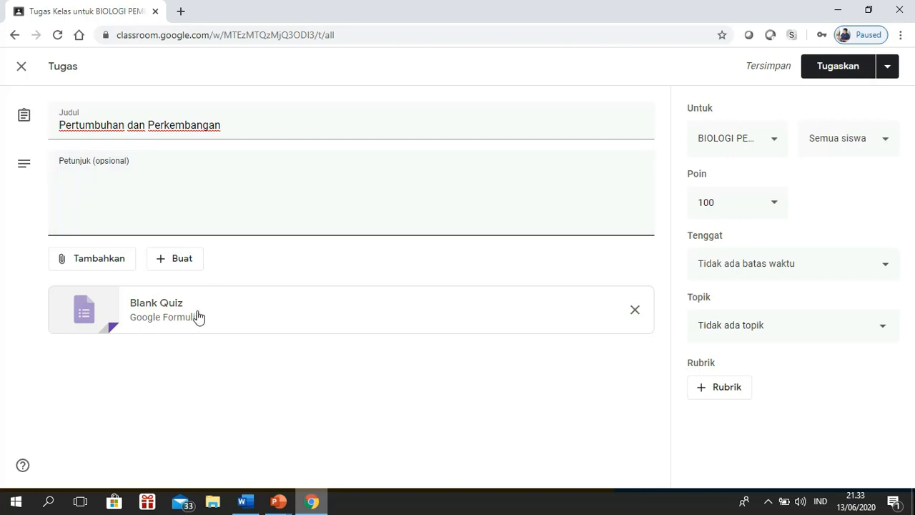
View the attached Blank Quiz form in Google Forms, and return to the quiz assignment
click(158, 316)
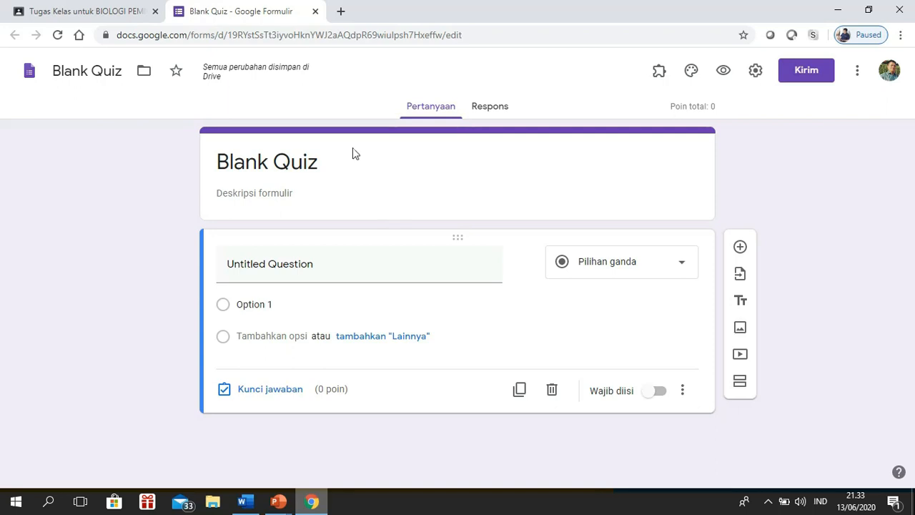
click(315, 13)
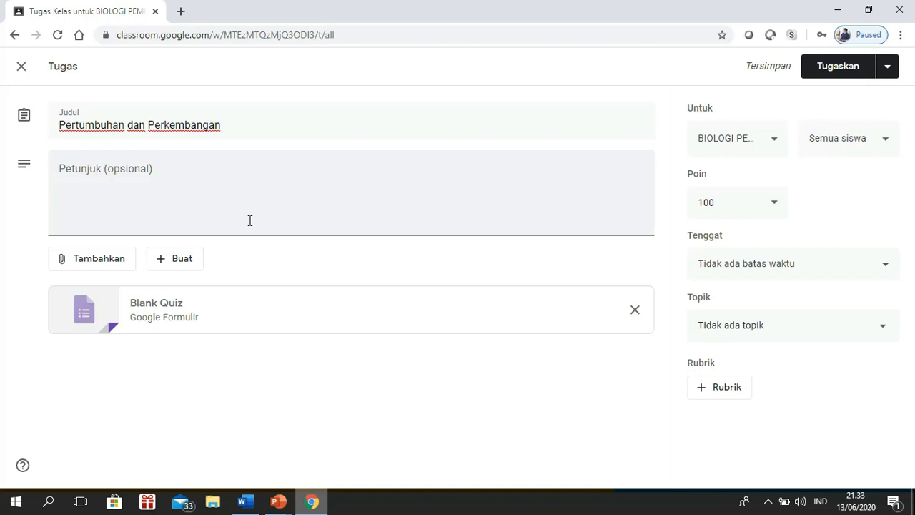
Attach the PAT-BIO-12 form from Google Drive to the quiz assignment and remove the Blank Quiz attachment
click(108, 263)
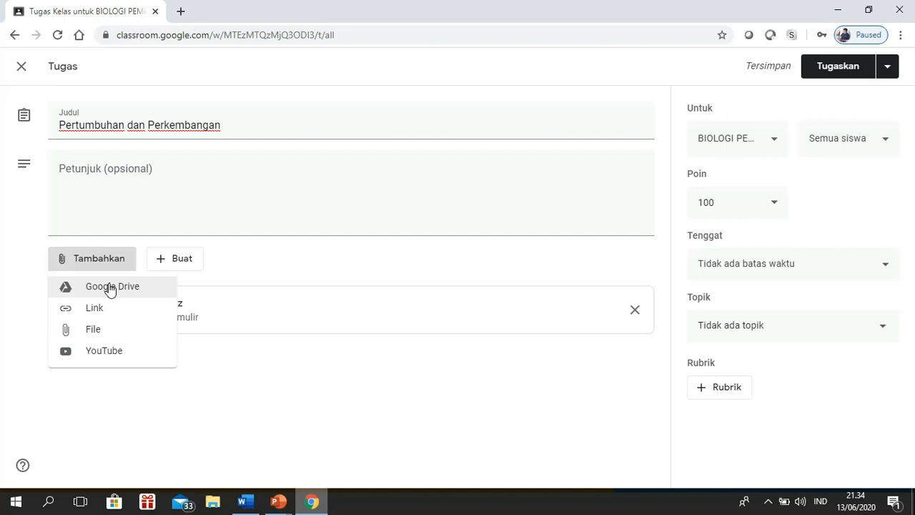
click(110, 288)
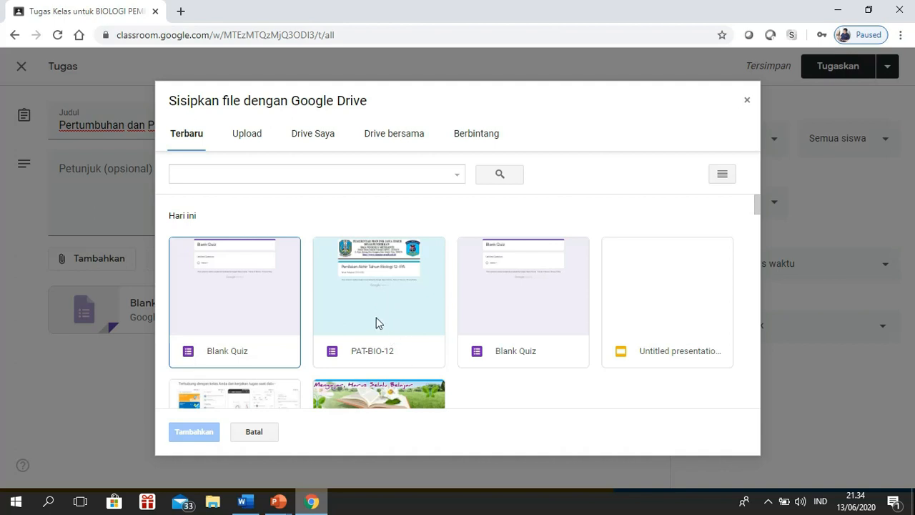
click(381, 275)
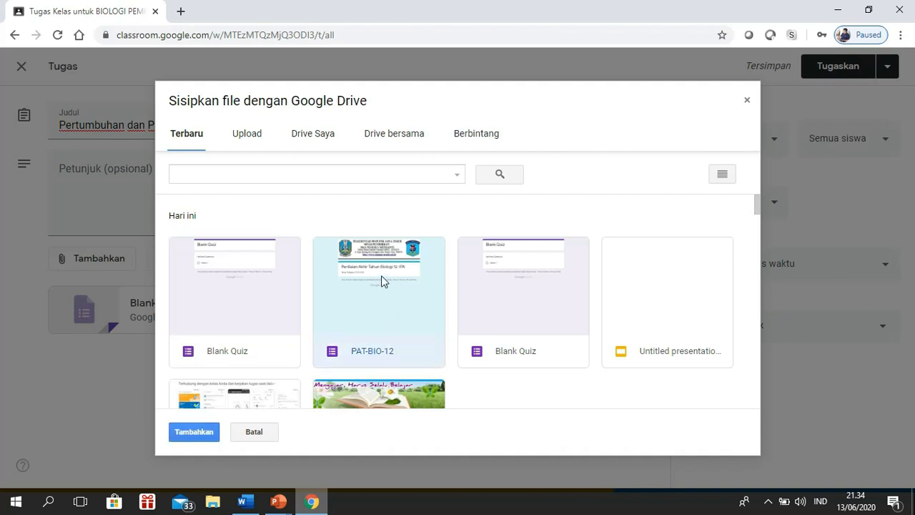
click(193, 429)
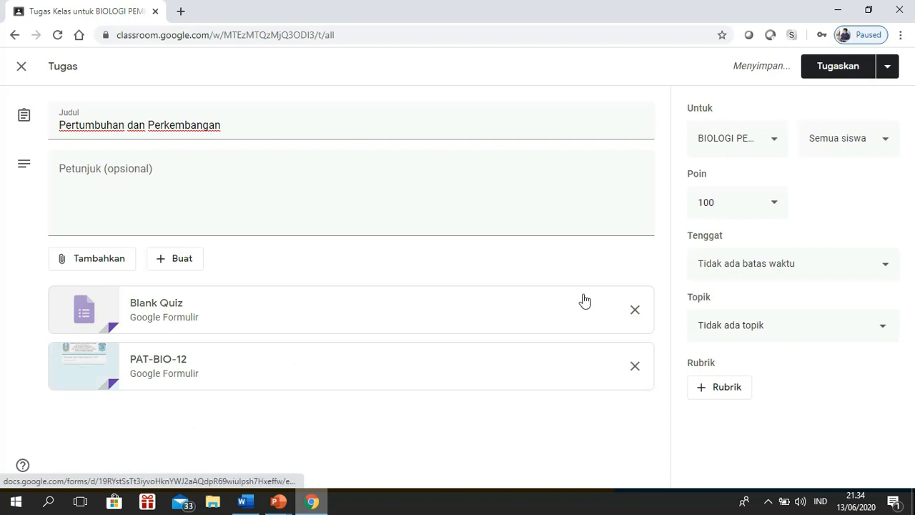
click(634, 311)
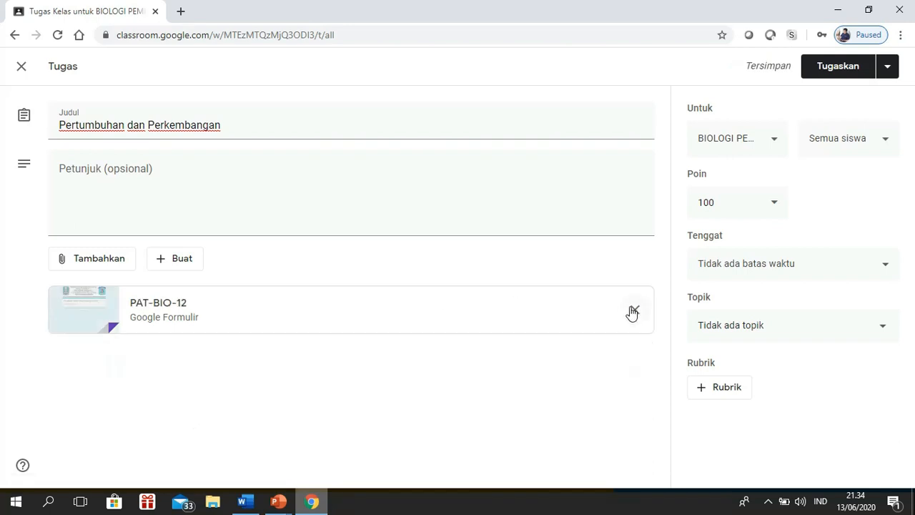
click(107, 263)
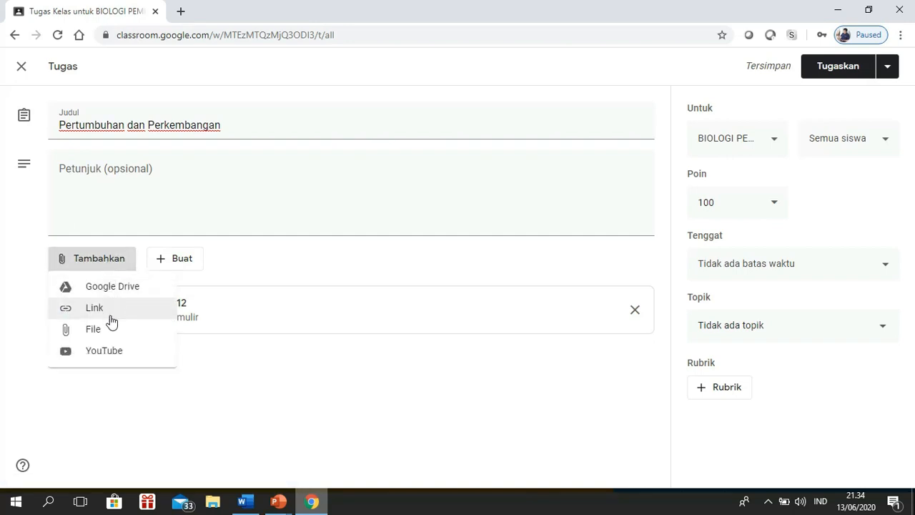
click(131, 390)
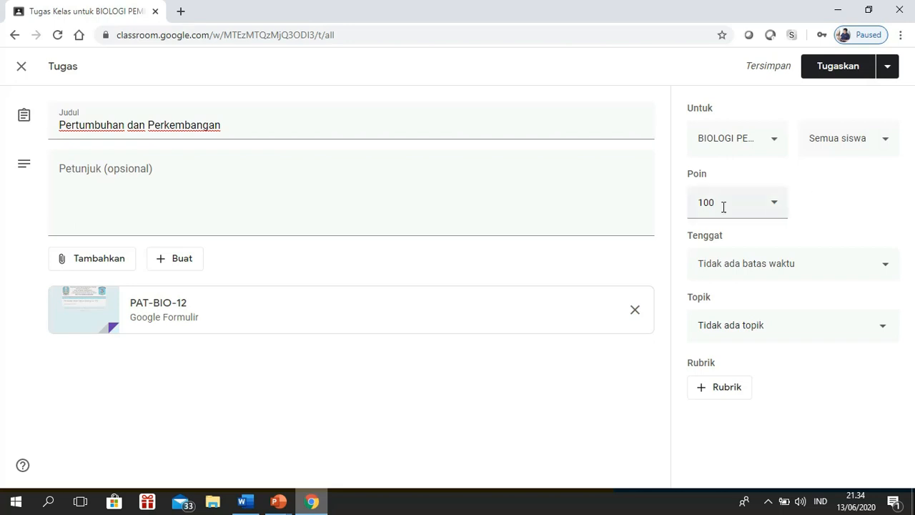
Set the quiz assignment's due date to 15 Jun 2020 at 23.59 and assign it to the class
click(886, 266)
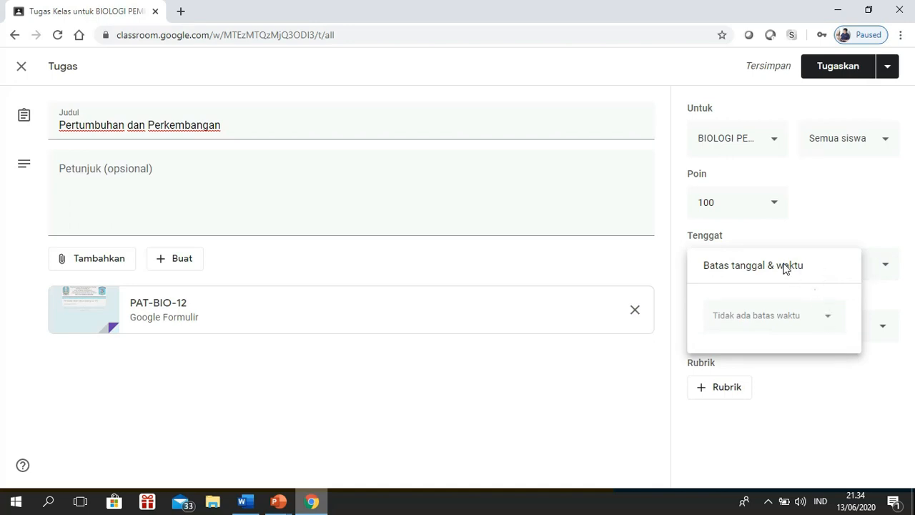
click(827, 322)
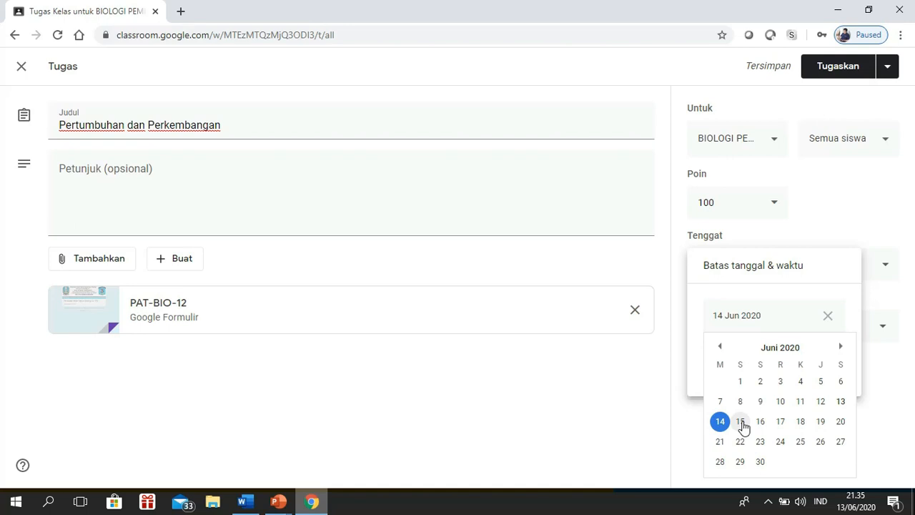
click(741, 424)
click(755, 361)
click(774, 424)
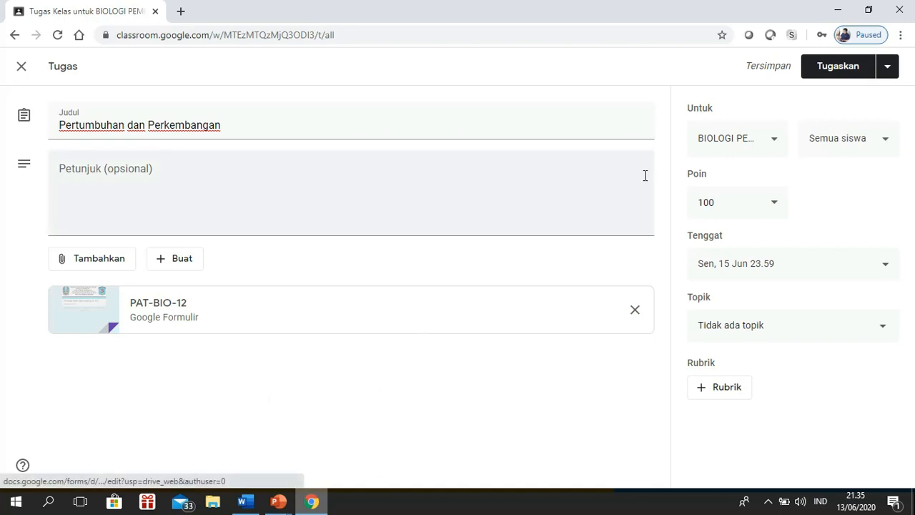
click(831, 73)
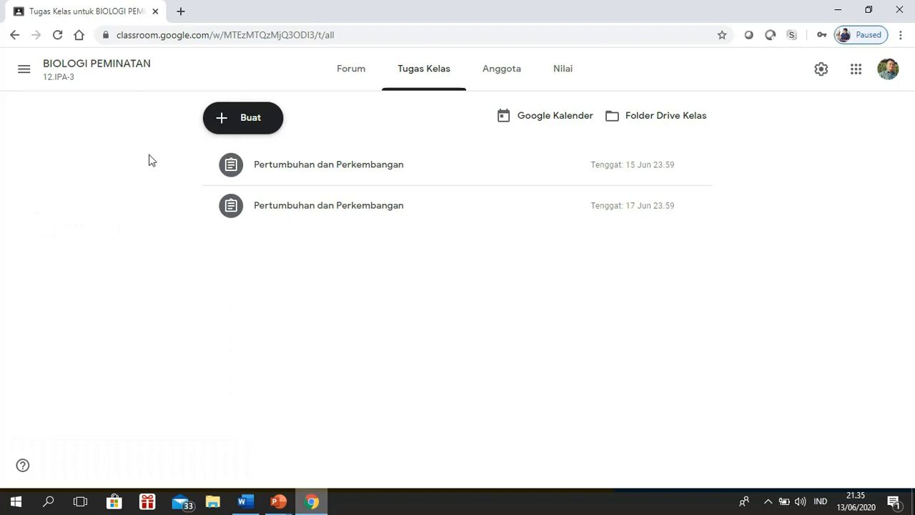
View the options for creating a new question (Pertanyaan), and close it without posting
click(228, 128)
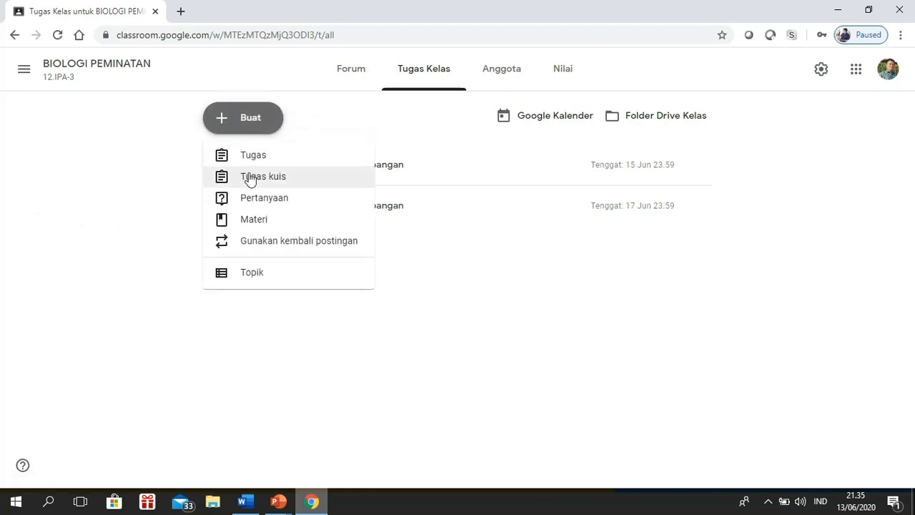
click(255, 200)
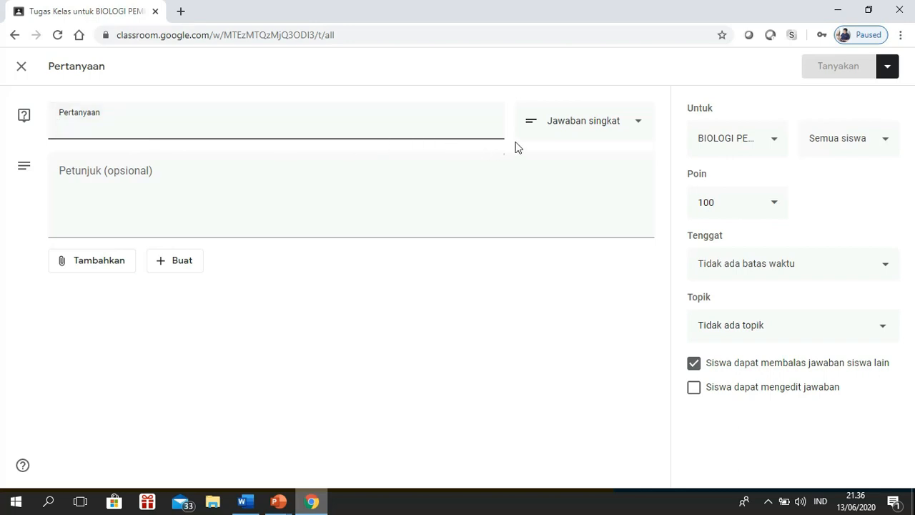
click(21, 68)
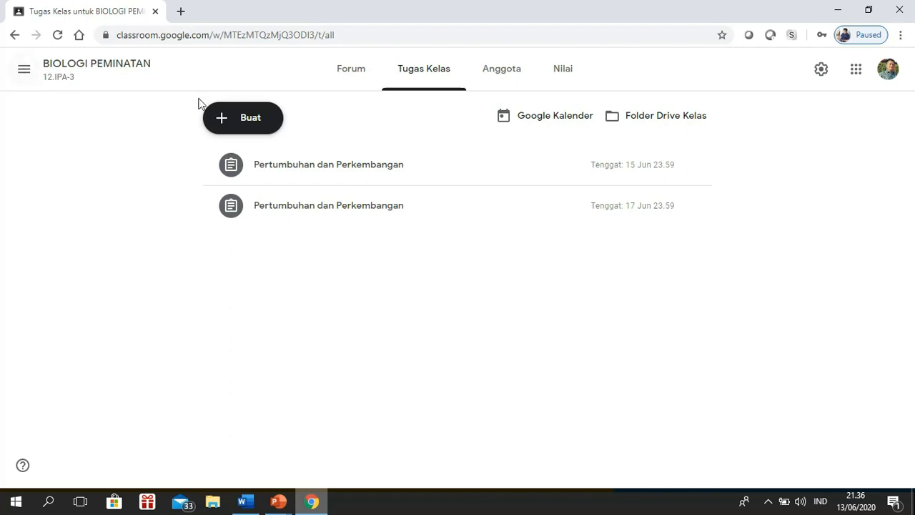
Create a new class material (Materi) titled "Pertumbuhan dan Perkembangan"
click(238, 121)
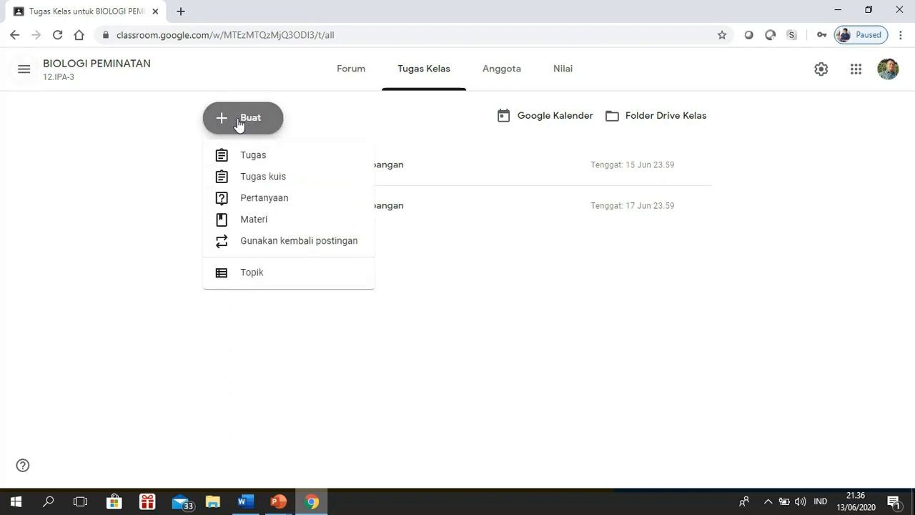
click(256, 221)
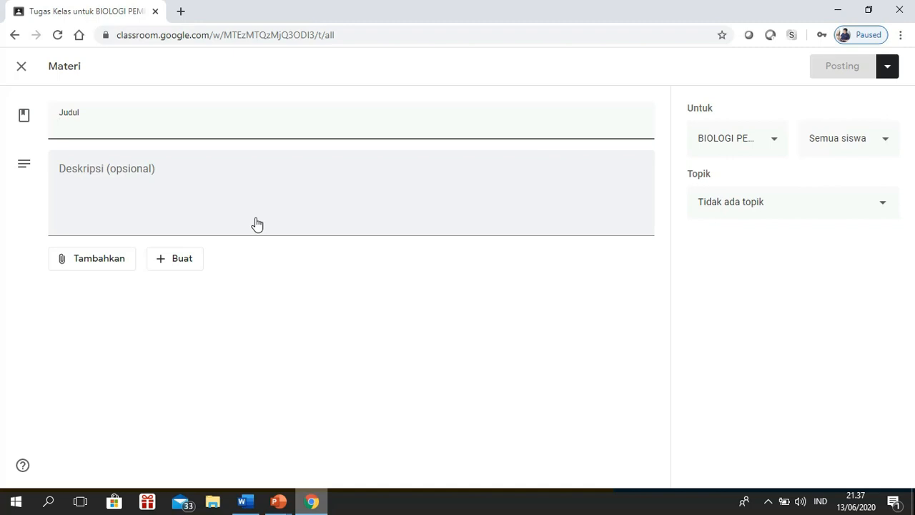
text(P)
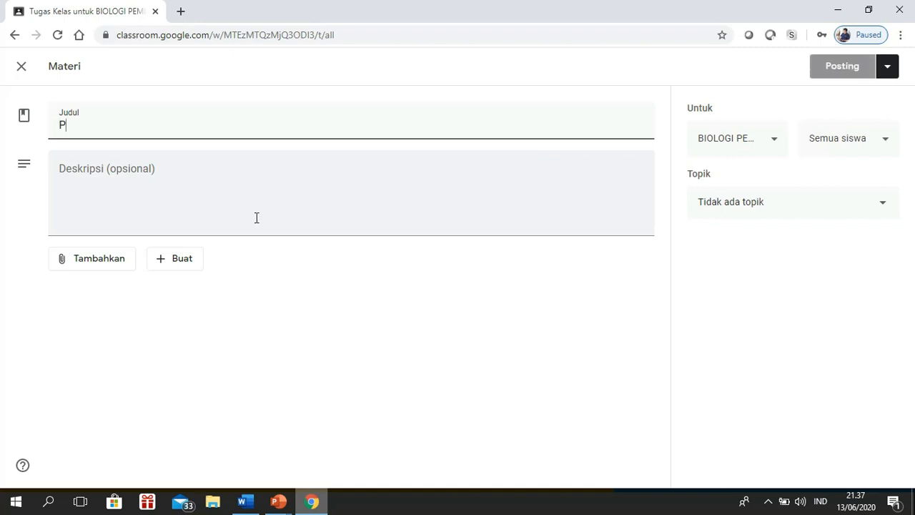
text(ert)
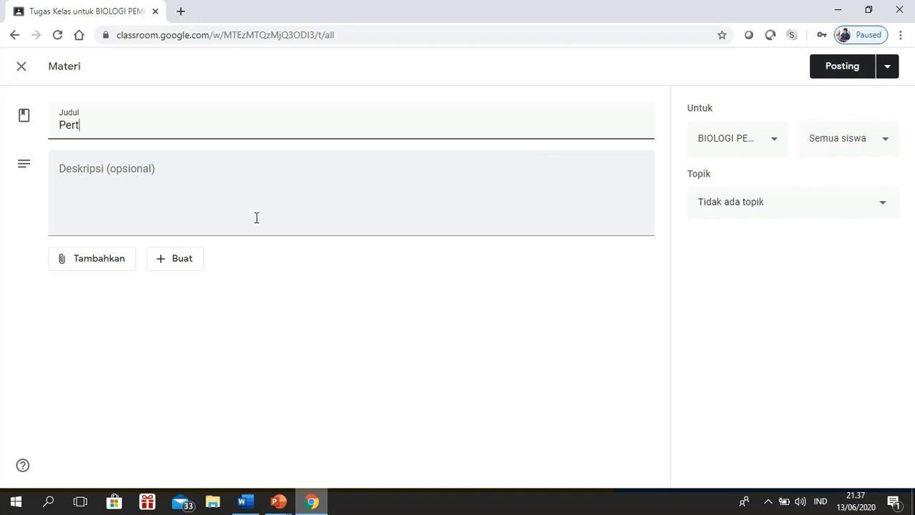
text(umbuhan da)
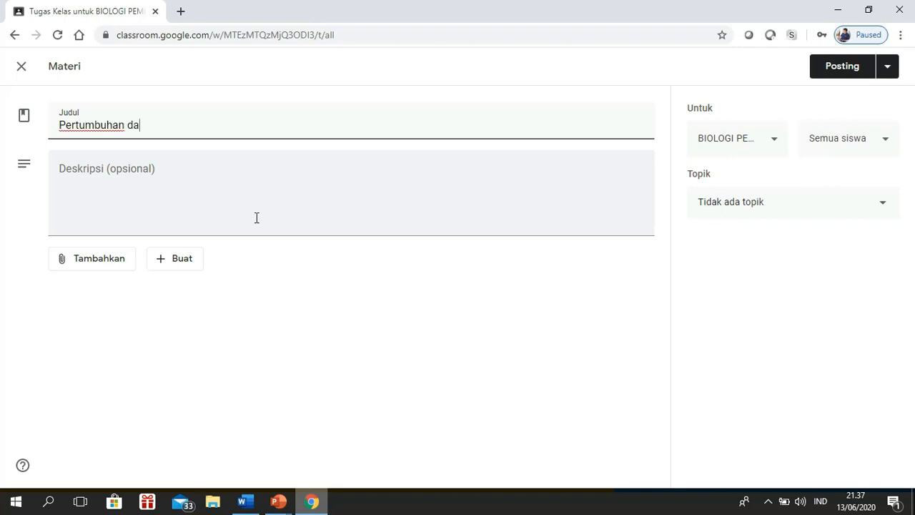
text(n Perkembangan)
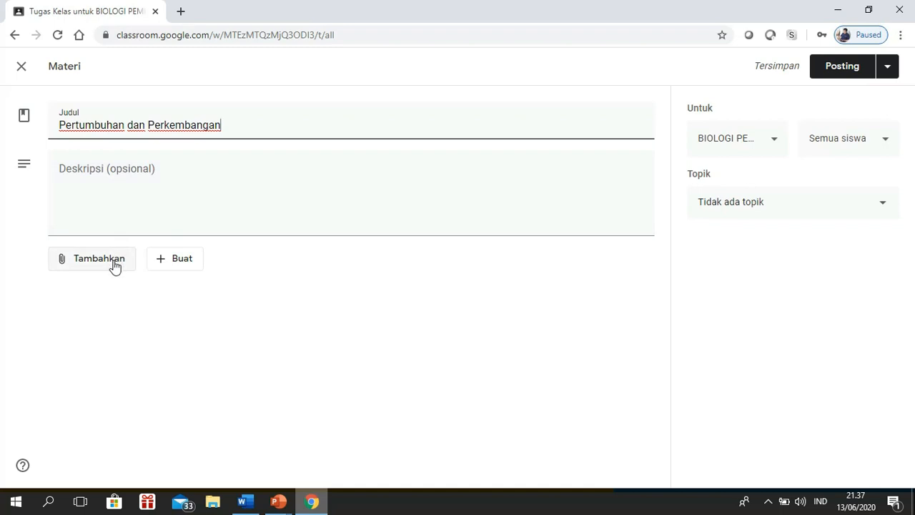
click(179, 264)
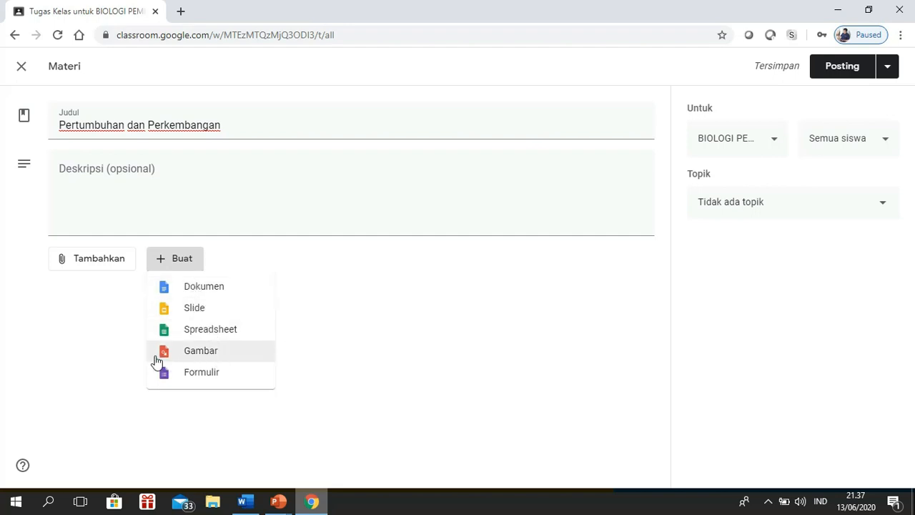
click(107, 266)
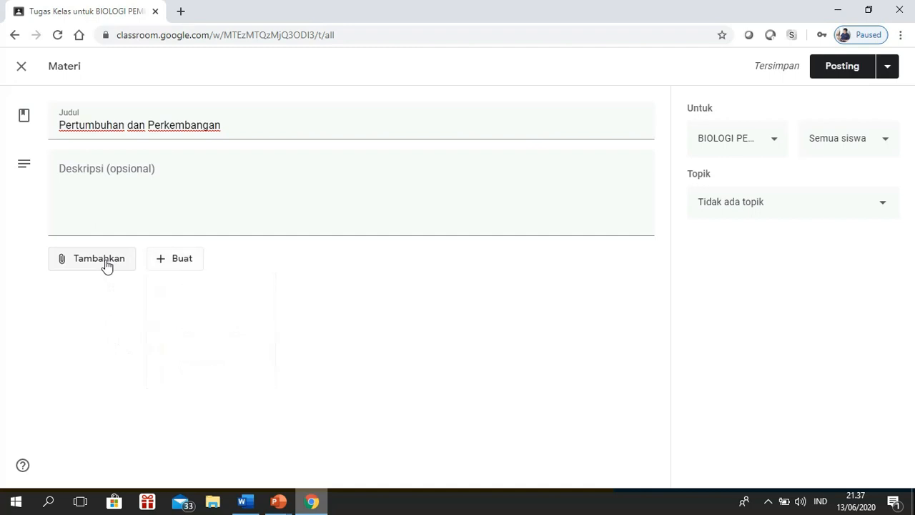
click(107, 266)
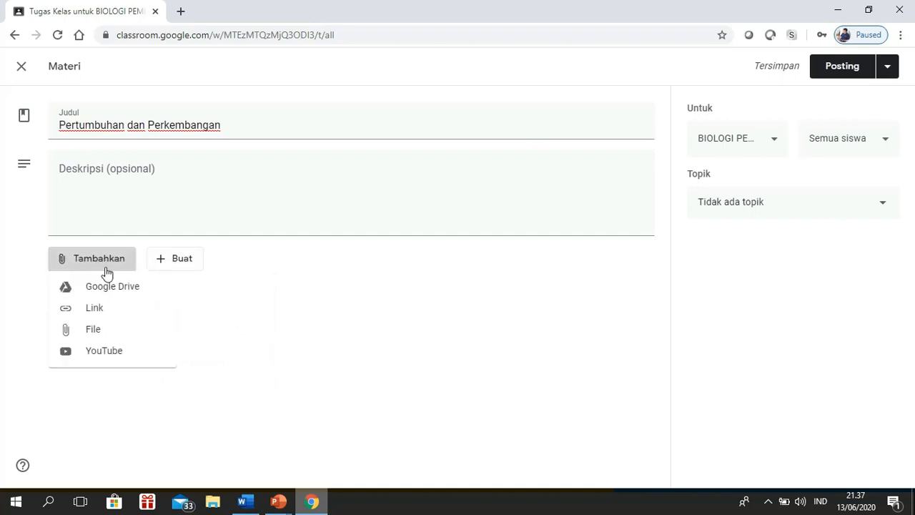
click(99, 309)
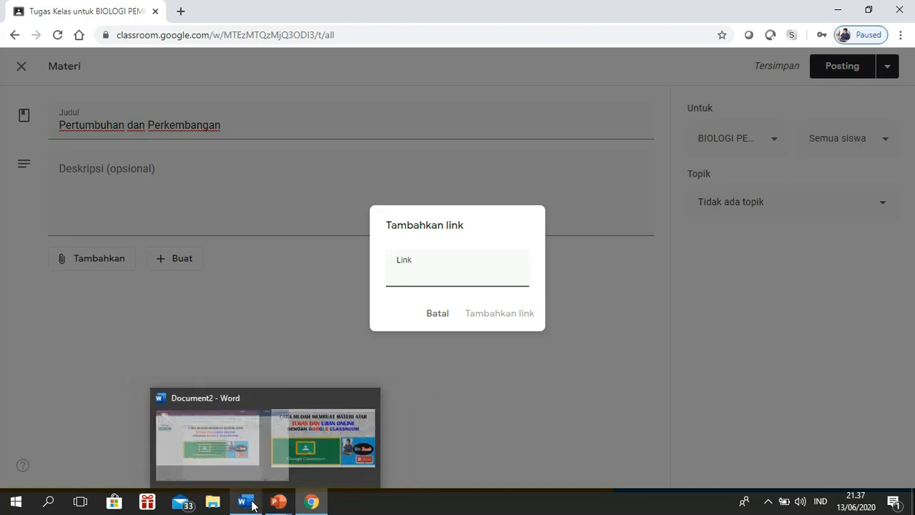
click(245, 501)
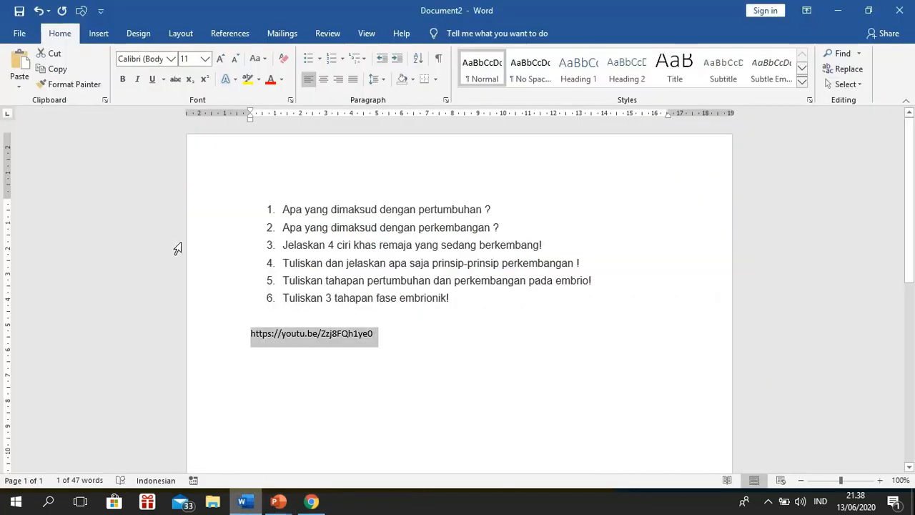
click(63, 69)
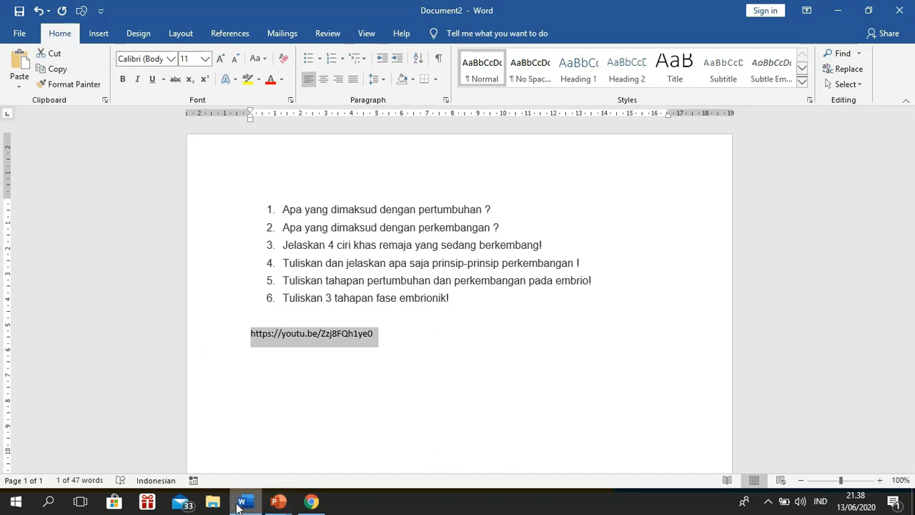
click(312, 501)
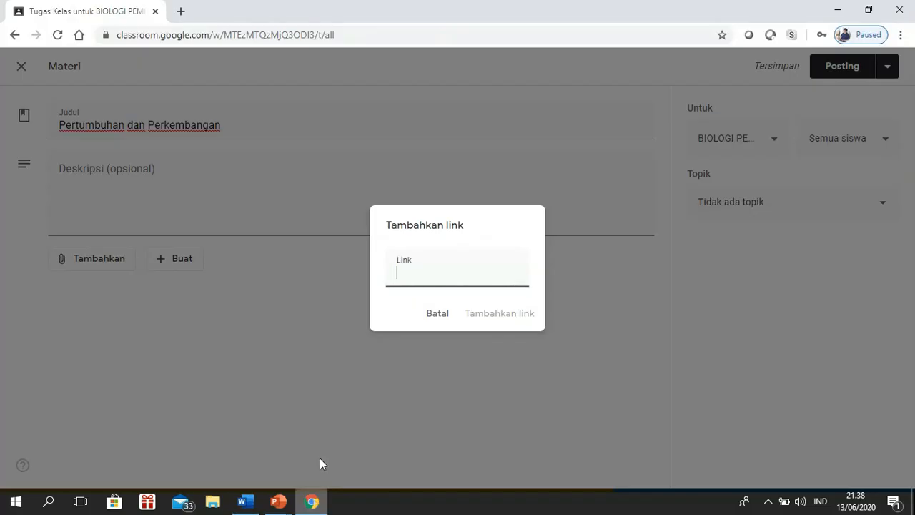
right_click(434, 275)
click(464, 357)
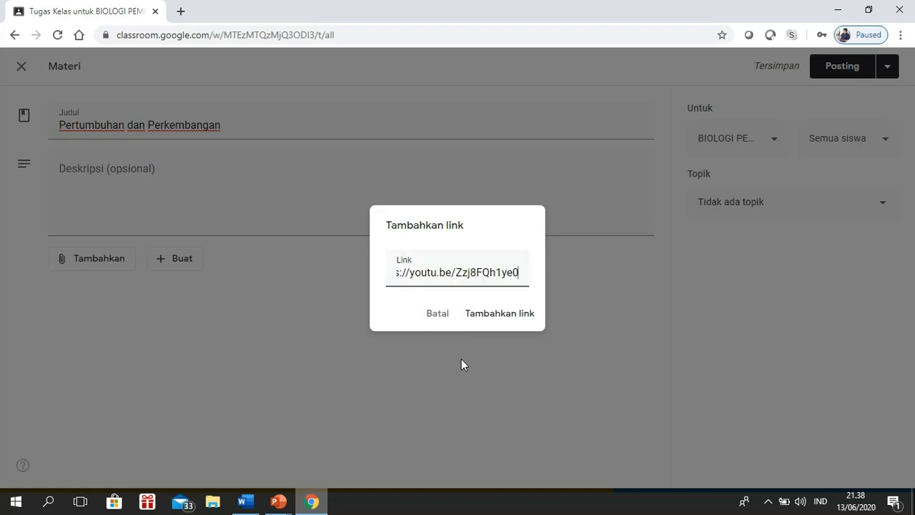
click(485, 321)
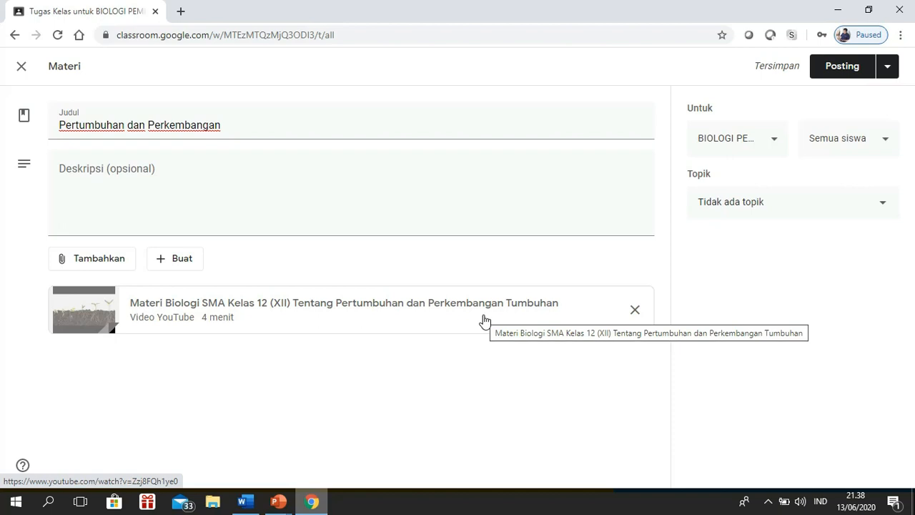
Upload the image "google kelas" from the kop_files folder on the computer and attach it to the material
click(120, 265)
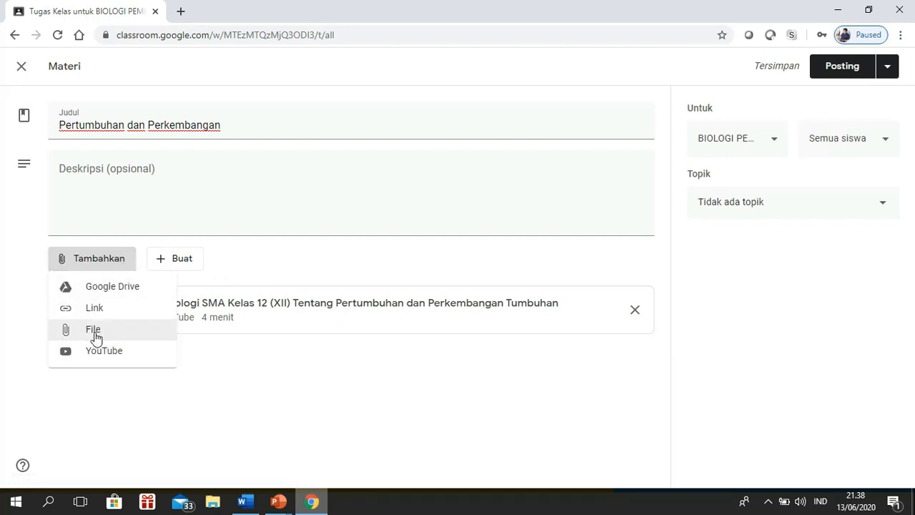
click(95, 336)
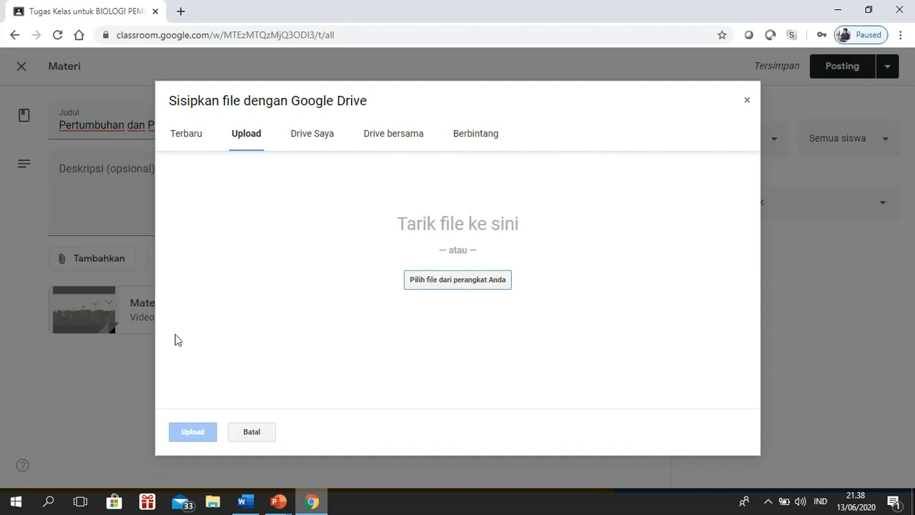
click(449, 280)
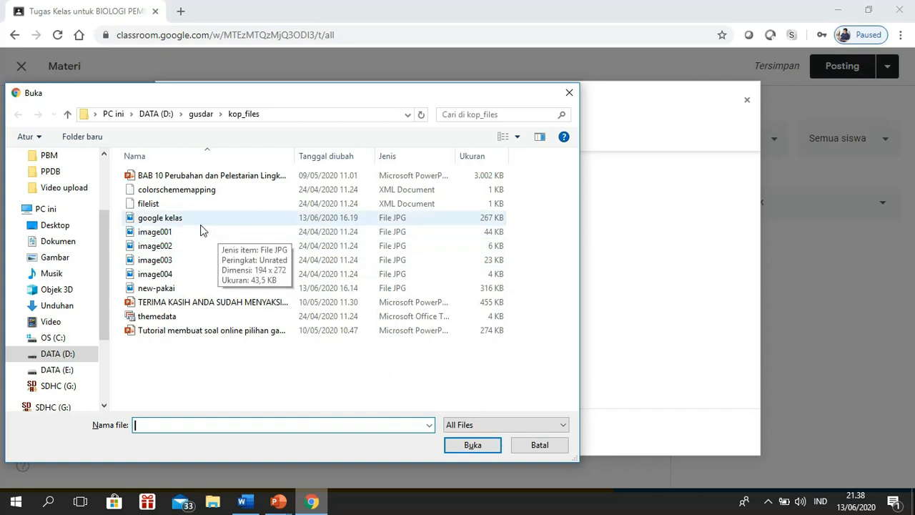
click(184, 217)
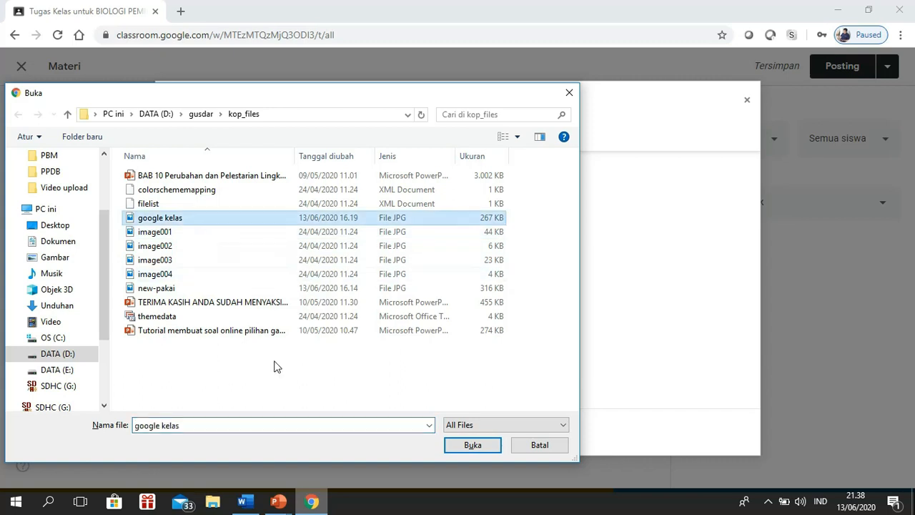
click(463, 445)
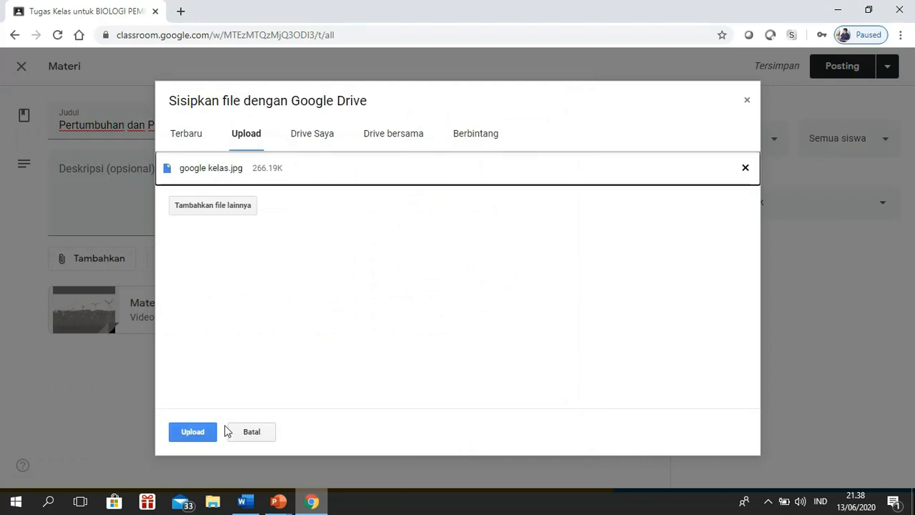
click(193, 431)
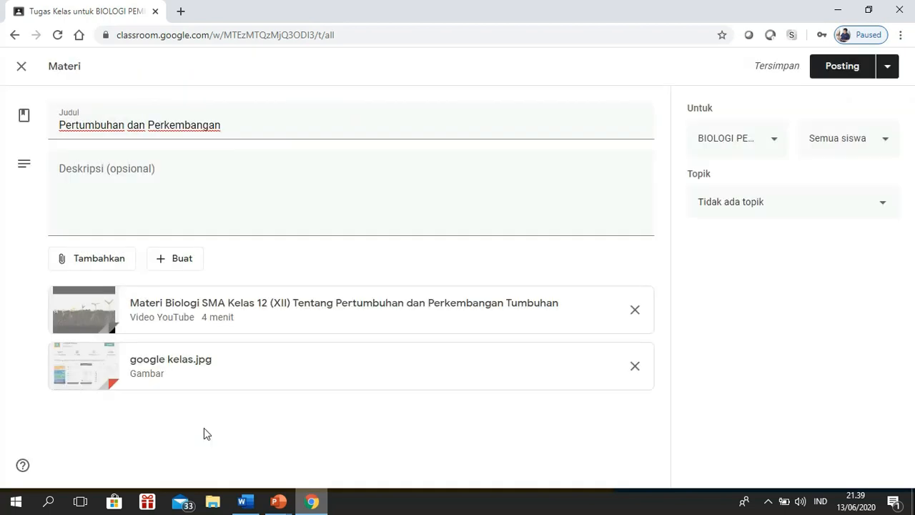
Search YouTube for "Pertumbuhan dan Perkembangan" to find another video for the material
click(98, 263)
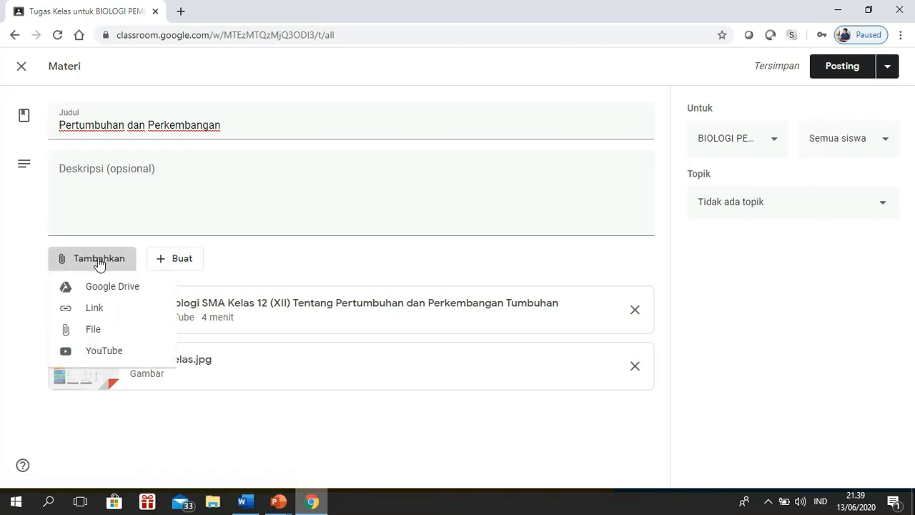
click(103, 352)
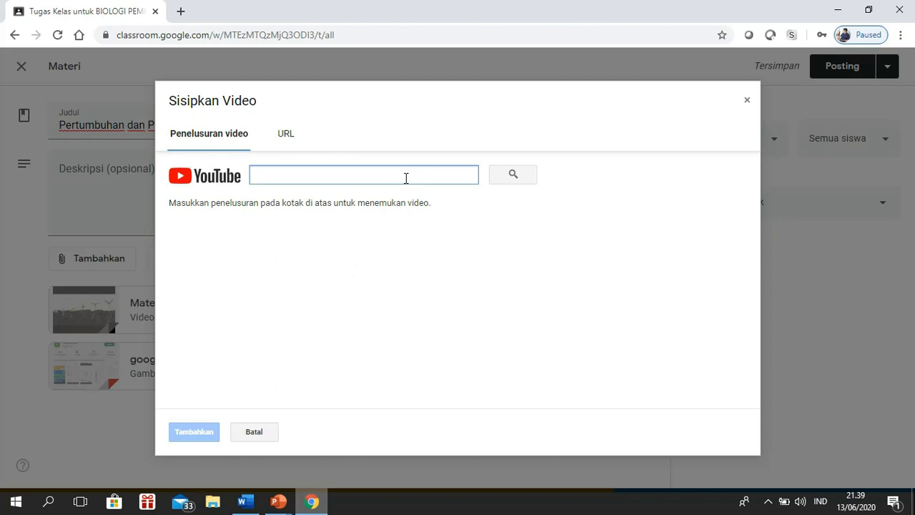
text(Per)
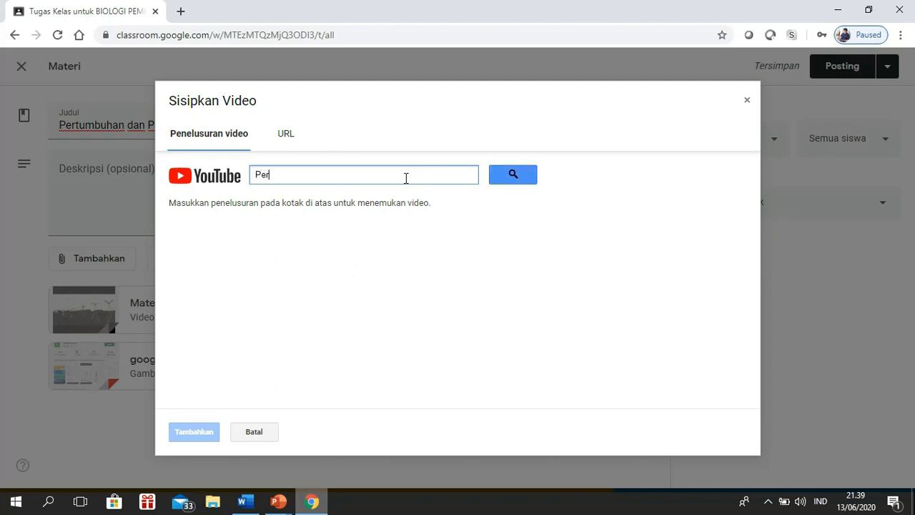
text(tumbuhan dan )
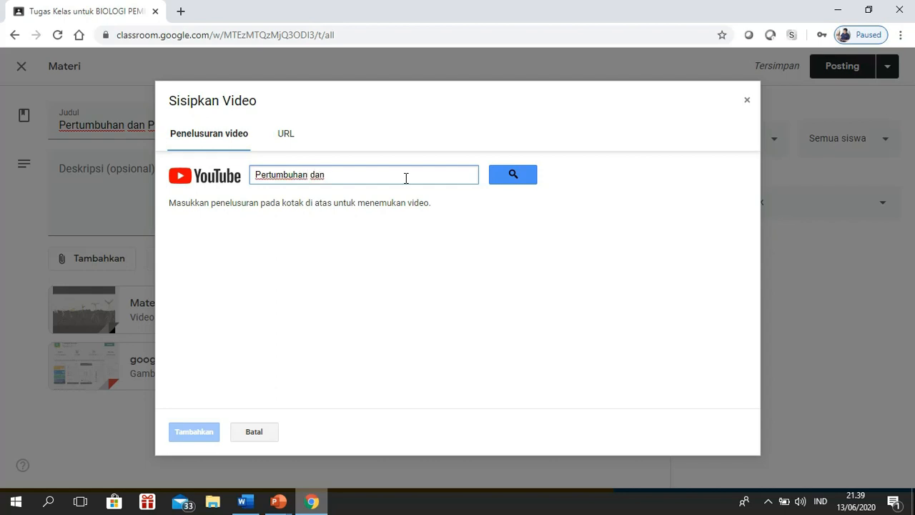
text(Perkembangan)
click(513, 176)
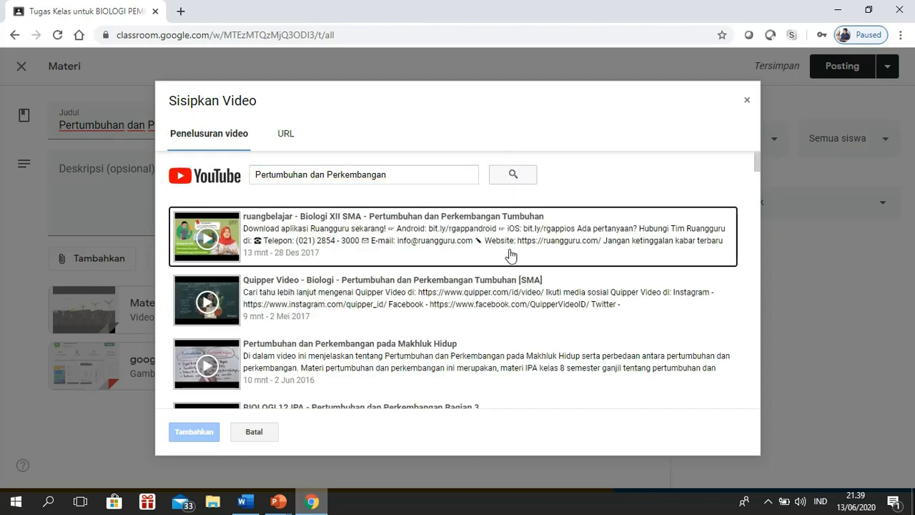
Attach the YouTube video "PROSES PERTUMBUHAN DAN PERKEMBANGAN PADA MANUSIA" from the search results to the material
scroll(505, 282, down, 1)
scroll(504, 284, down, 1)
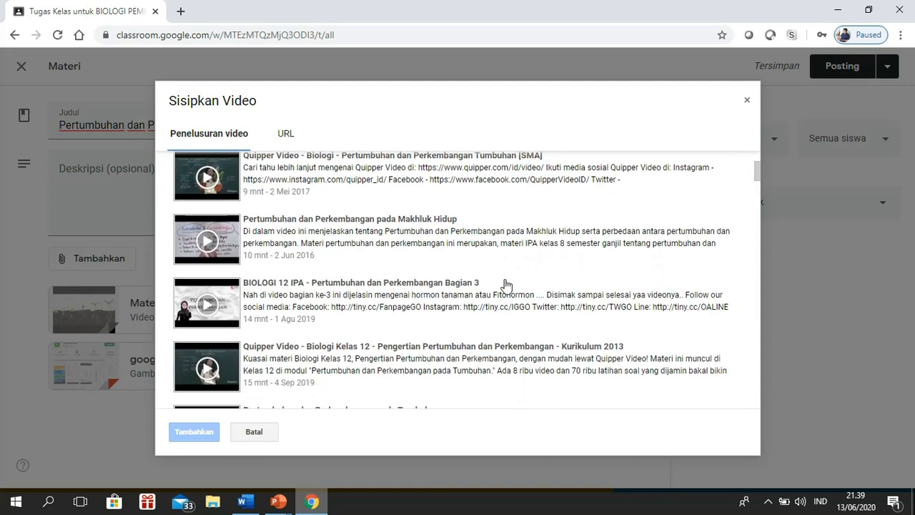
scroll(505, 283, down, 2)
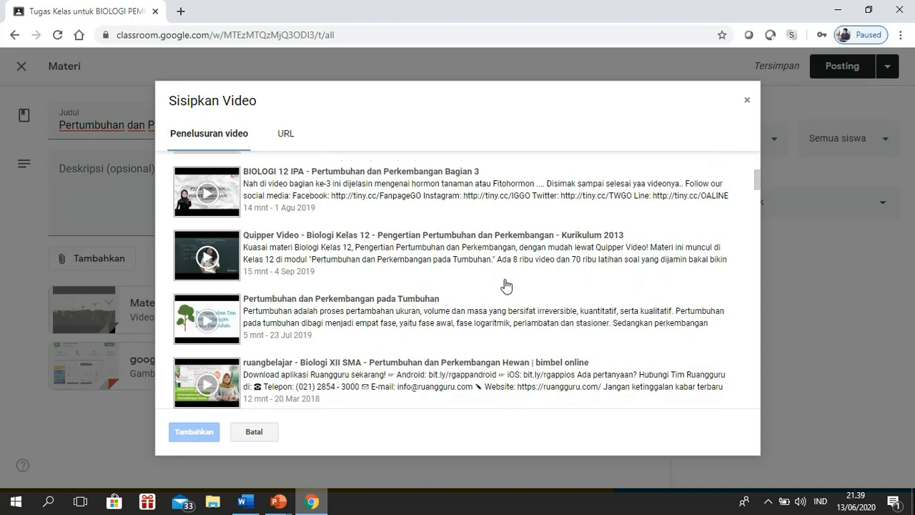
scroll(505, 286, down, 1)
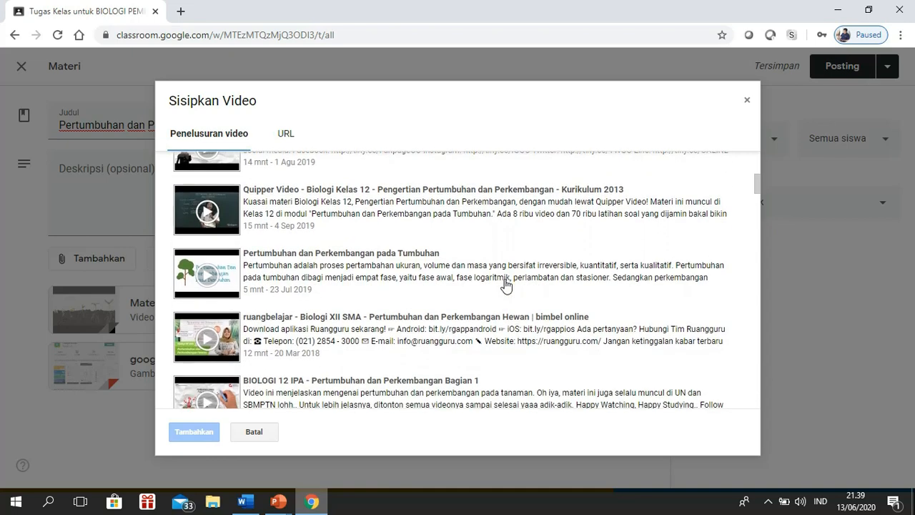
scroll(505, 284, down, 2)
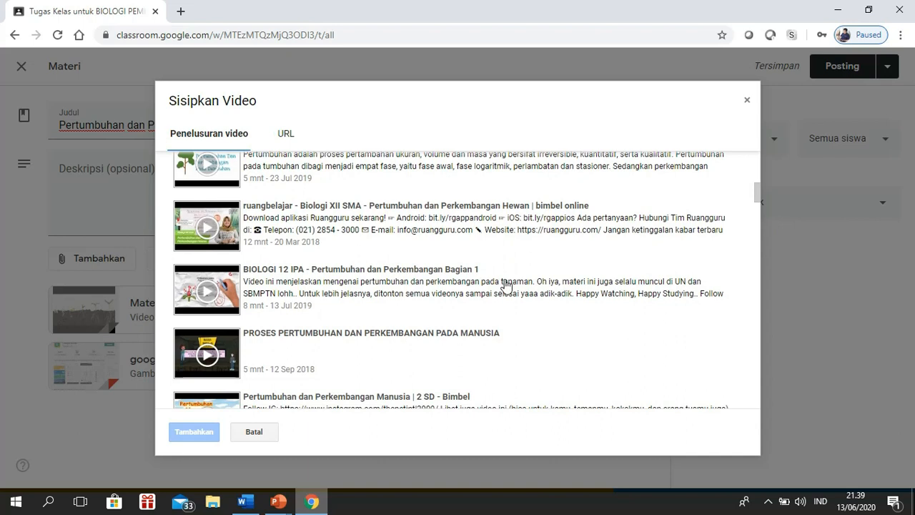
click(469, 338)
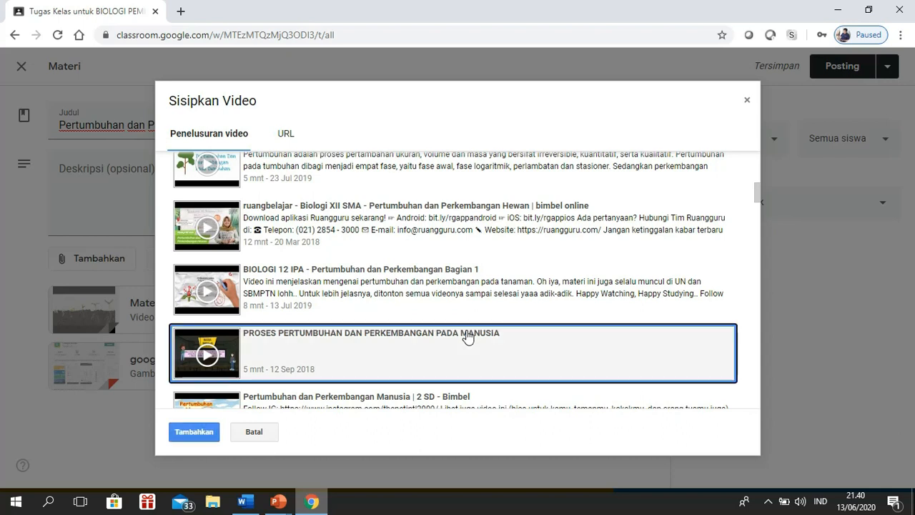
click(194, 432)
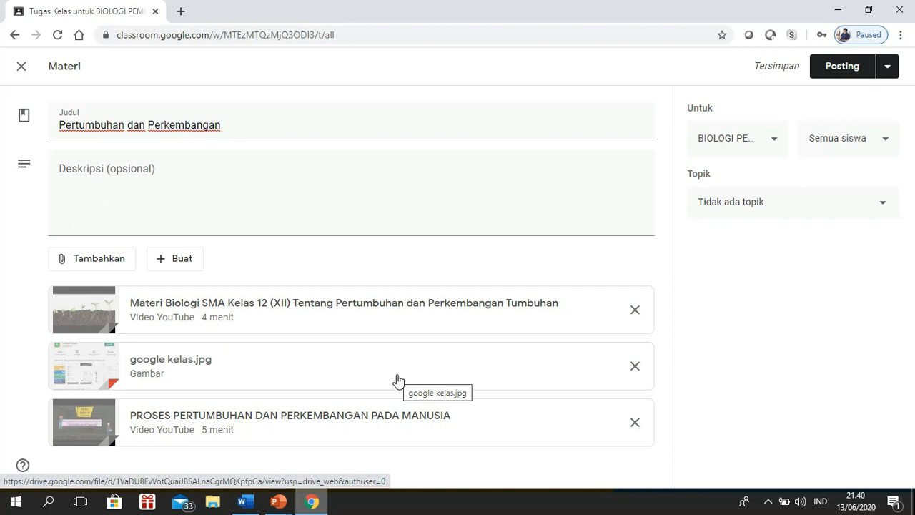
Create the topic "Pertumbuhan dan Perkembangan" for the material and post it to the class
click(883, 207)
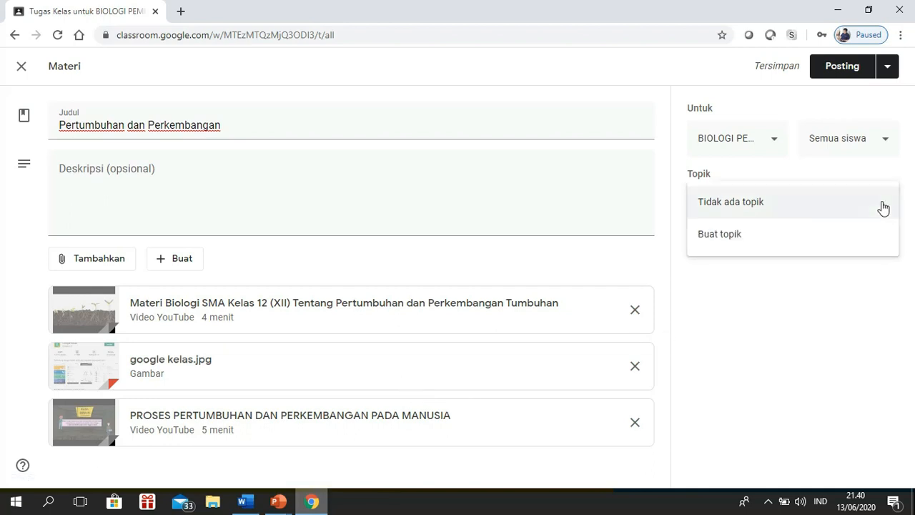
click(750, 243)
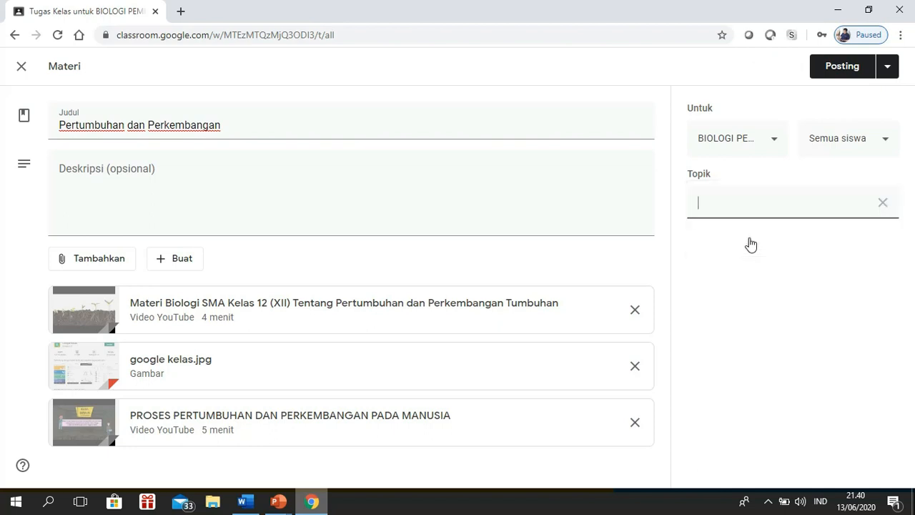
text(Pertumbuhan d)
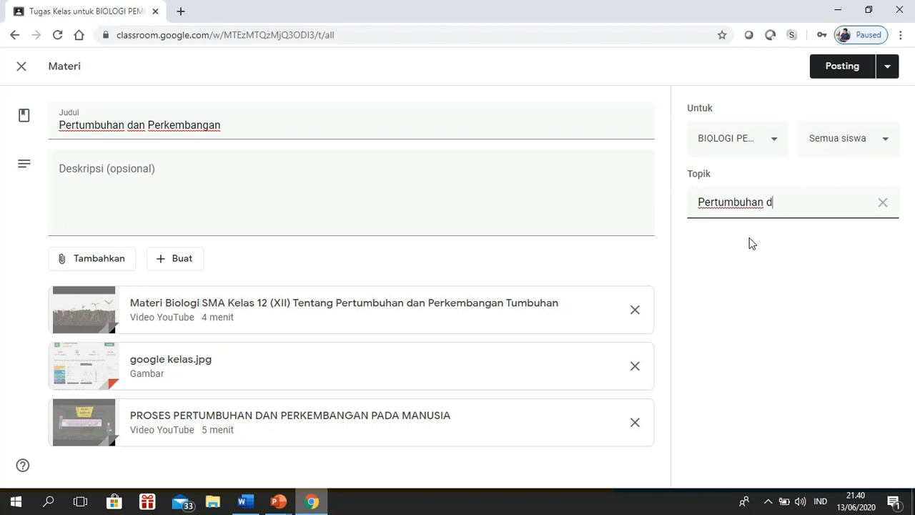
text(an Perkembangan)
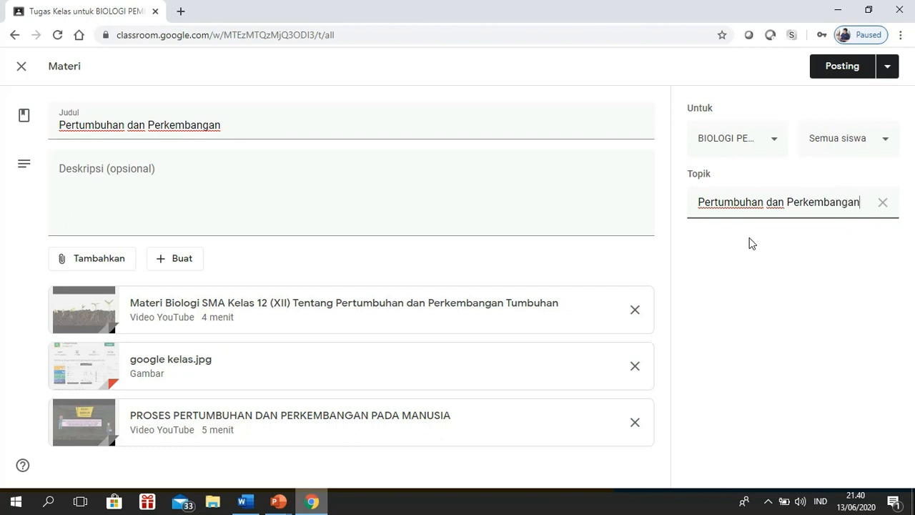
click(768, 275)
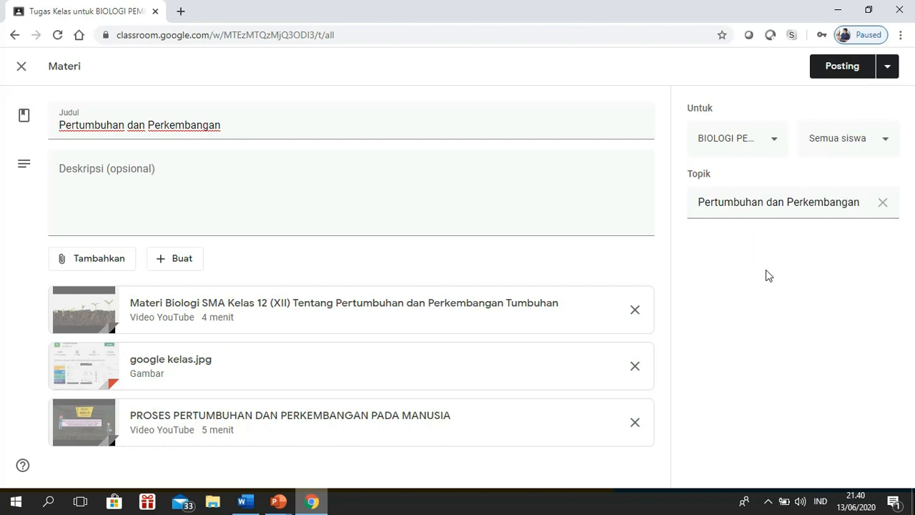
click(835, 71)
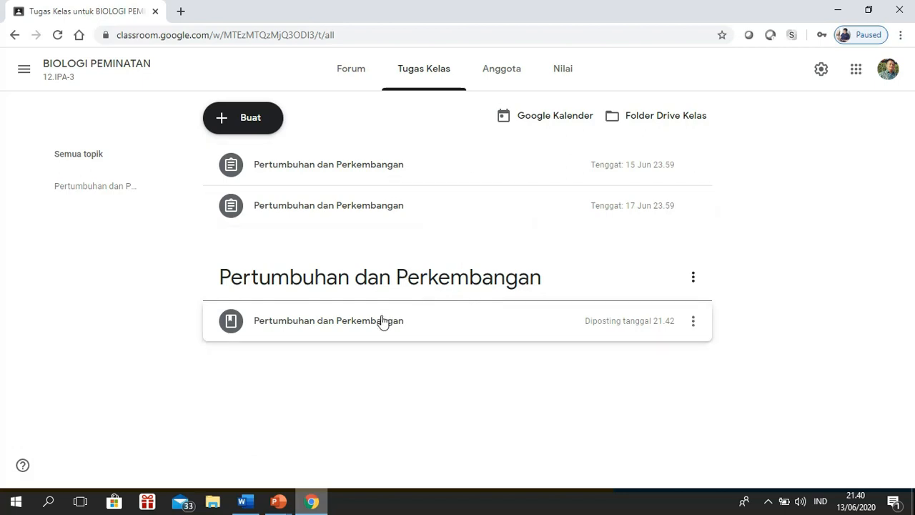
Review the class 12.IPA-3 forum for the newly posted material and assignments, and return to the classwork list
click(352, 74)
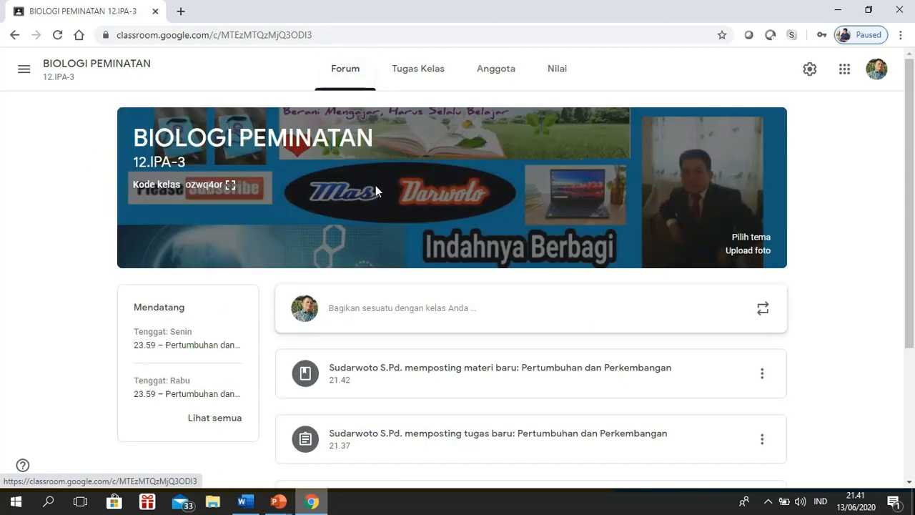
scroll(378, 203, down, 1)
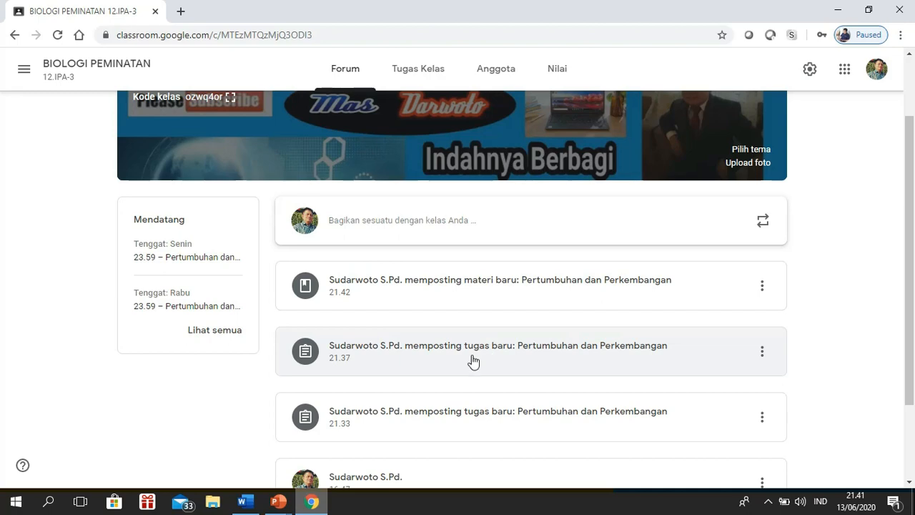
scroll(537, 389, down, 1)
scroll(537, 389, down, 1)
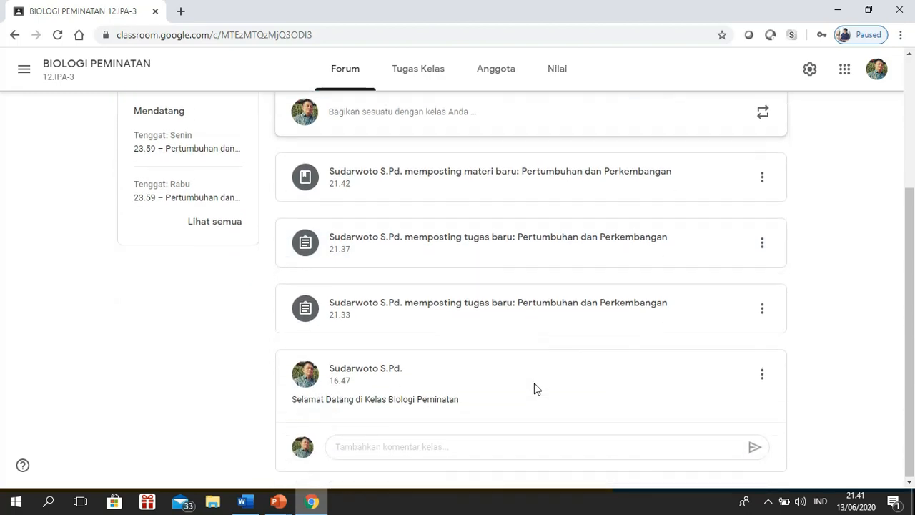
scroll(537, 388, up, 2)
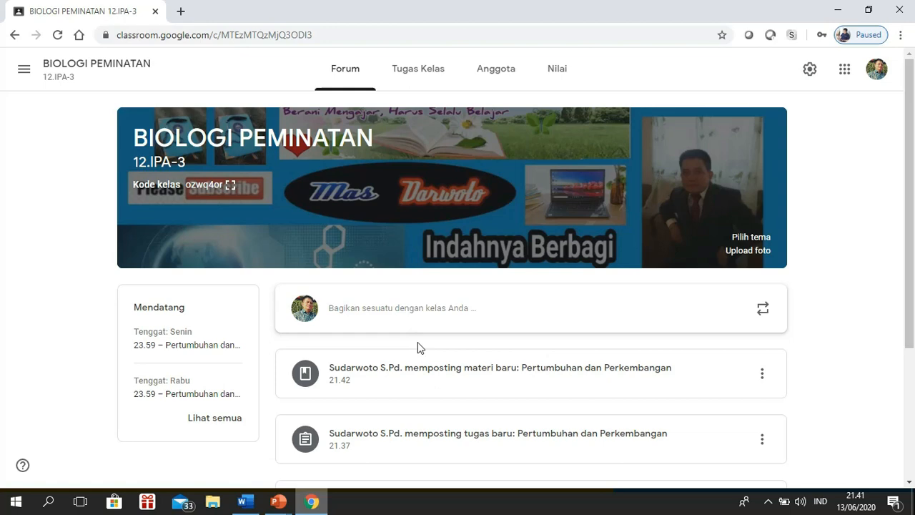
click(438, 78)
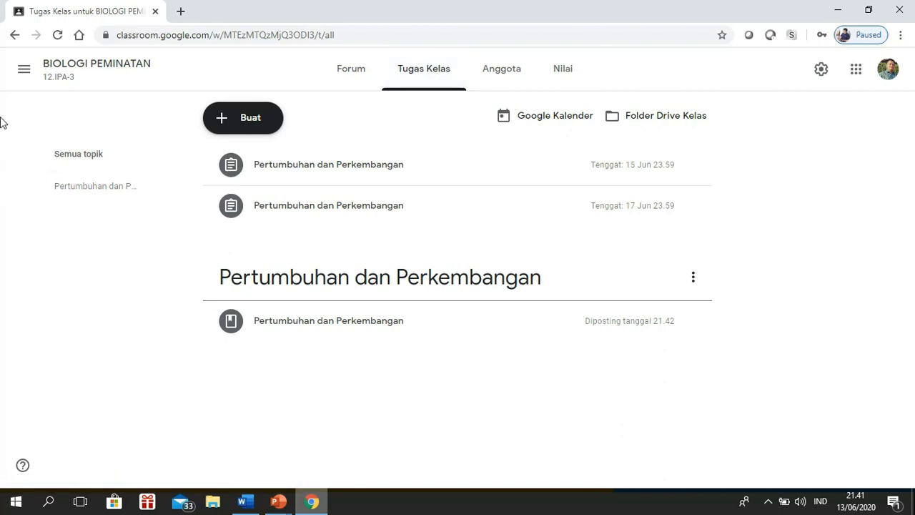
Switch to the BIOLOGI PEMINATAN 10-MIPA-3 class and look through its forum posts and classwork topics
click(24, 71)
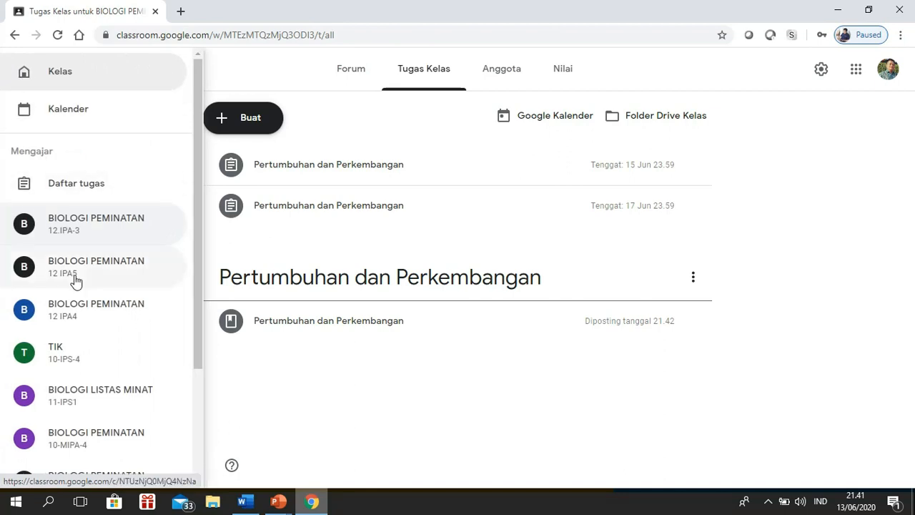
scroll(111, 349, down, 2)
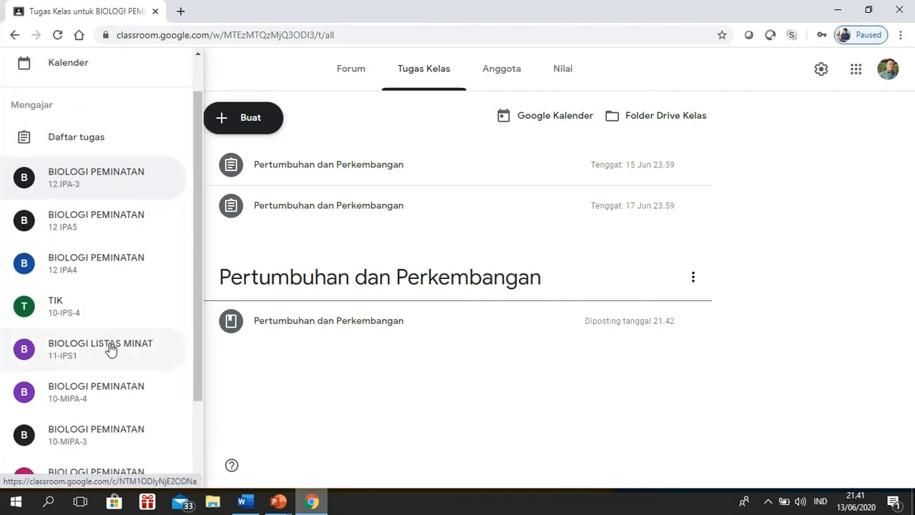
scroll(111, 349, down, 2)
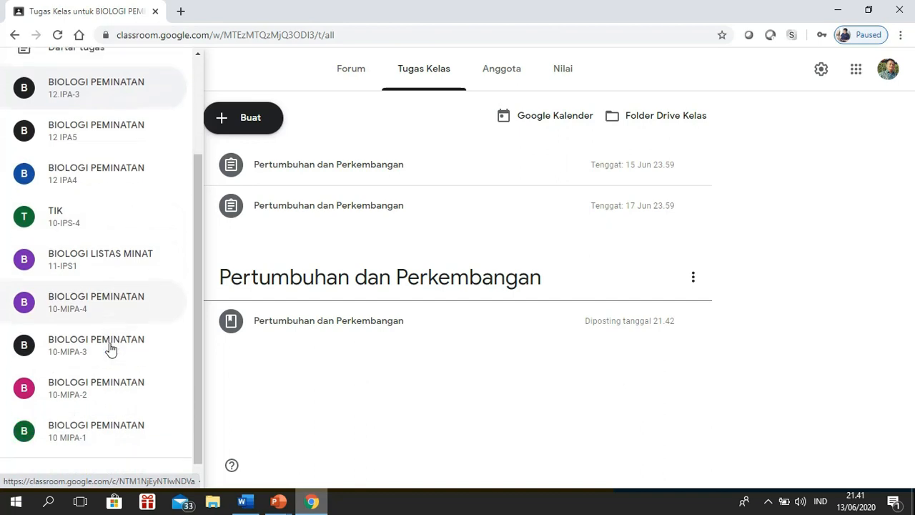
click(116, 336)
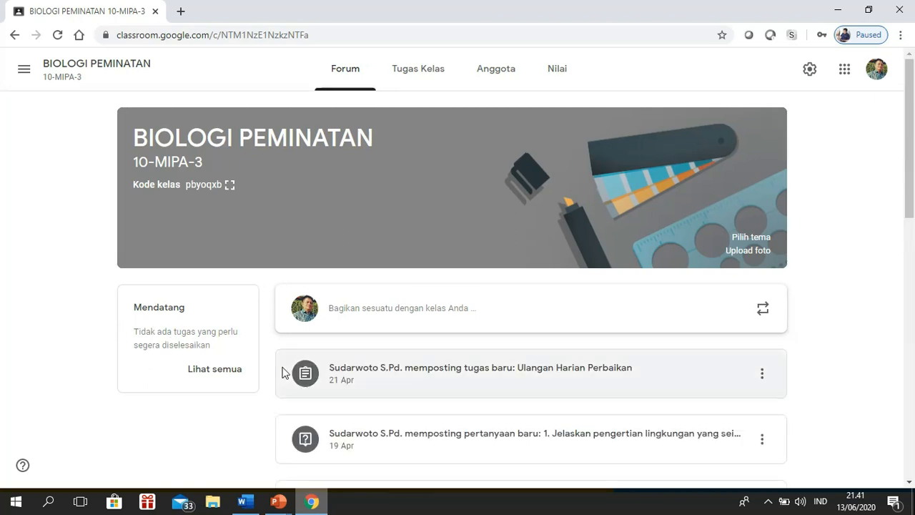
scroll(284, 372, down, 2)
scroll(284, 372, up, 2)
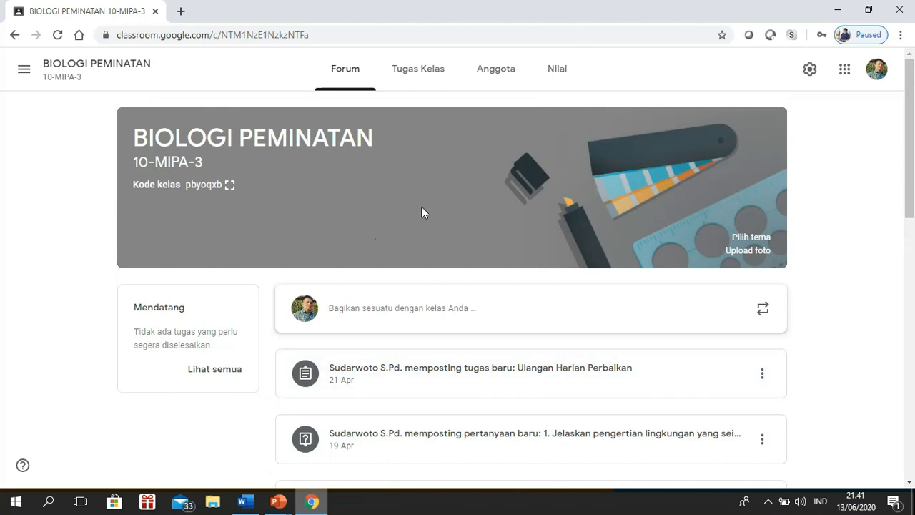
click(420, 71)
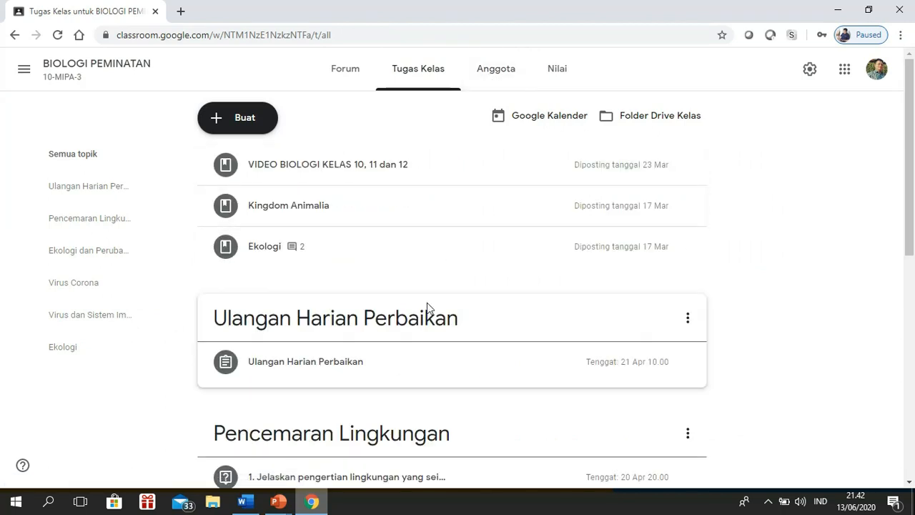
scroll(428, 308, down, 1)
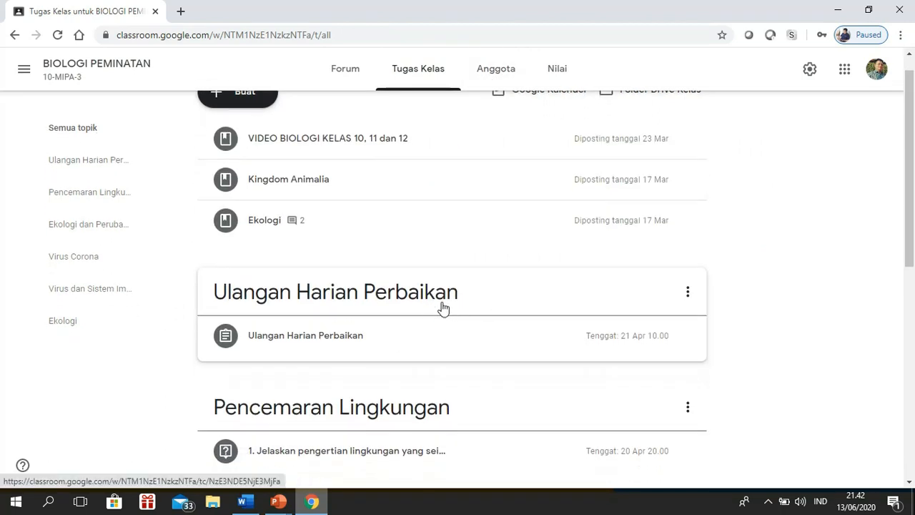
Look over the teacher and student member list of class 10-MIPA-3
click(499, 77)
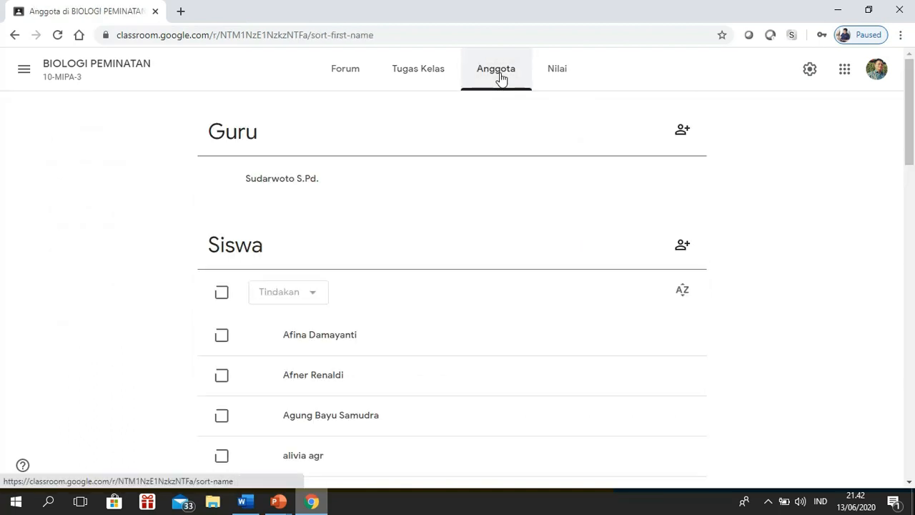
scroll(476, 212, down, 2)
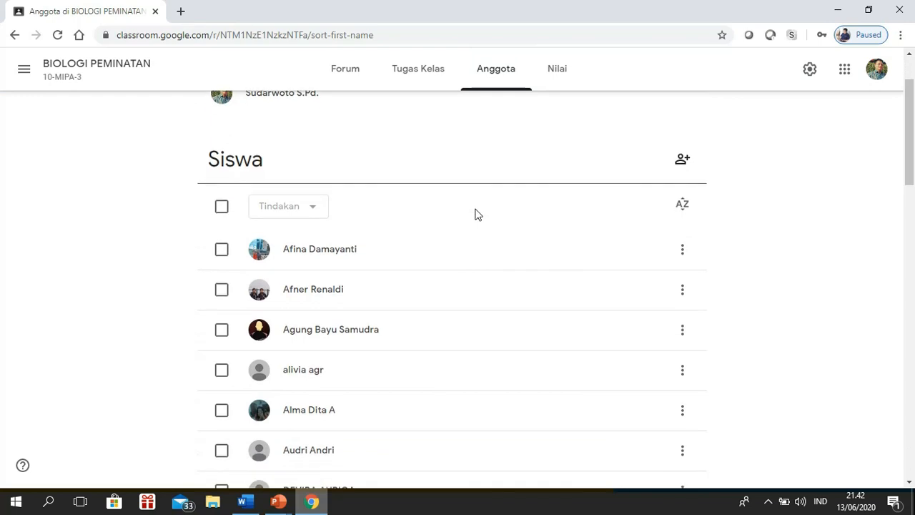
scroll(476, 212, up, 2)
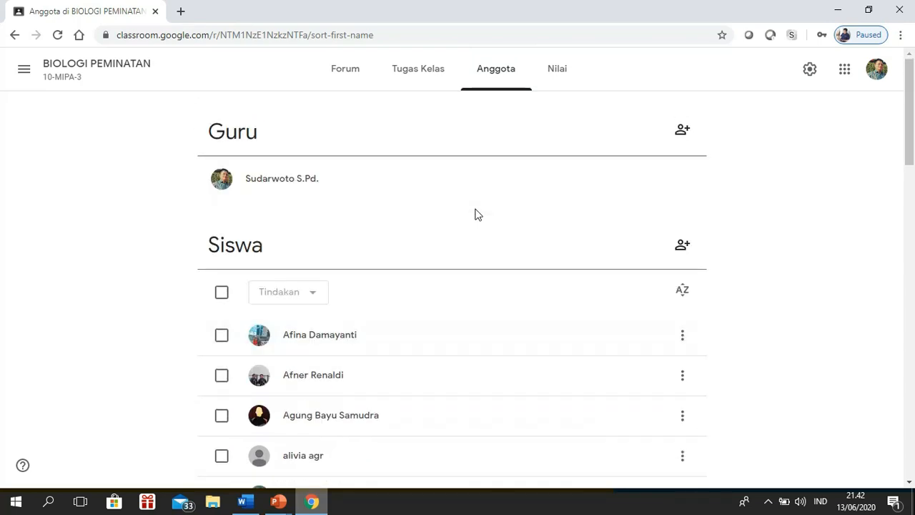
Examine the gradebook of class 10-MIPA-3 for students' scores and missing work
click(559, 74)
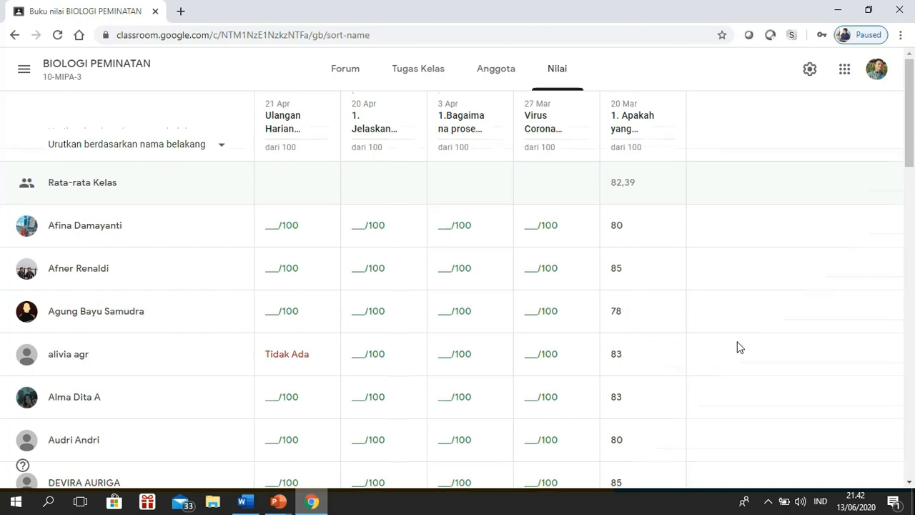
scroll(740, 348, down, 5)
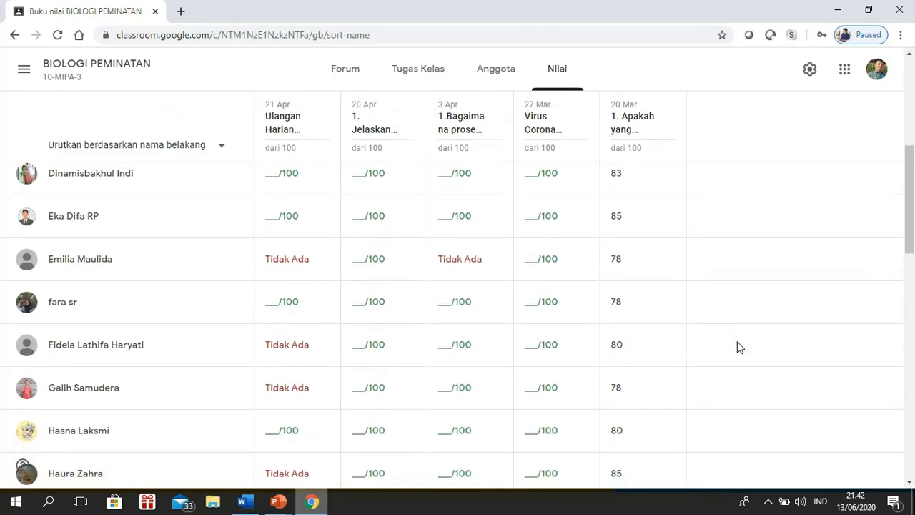
scroll(735, 335, down, 2)
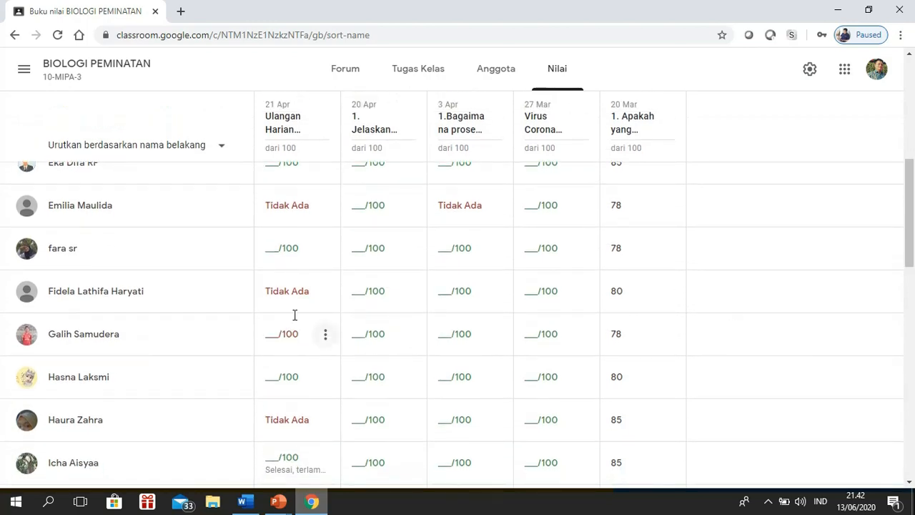
scroll(764, 329, down, 1)
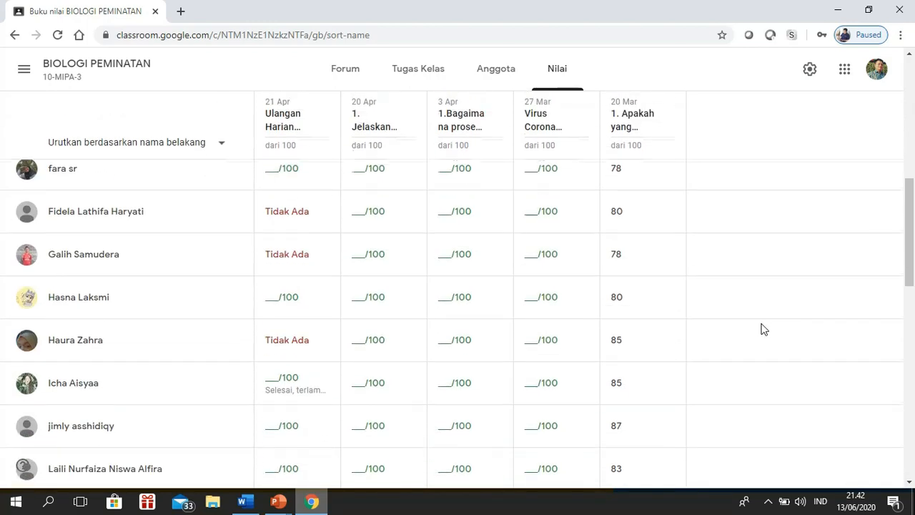
scroll(764, 329, up, 3)
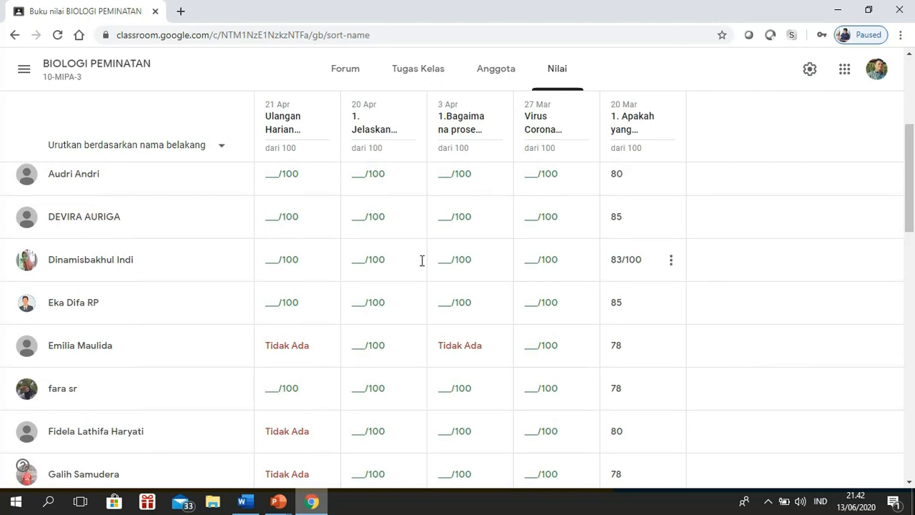
Open the list of taught classes from the 10-MIPA-3 gradebook
click(23, 70)
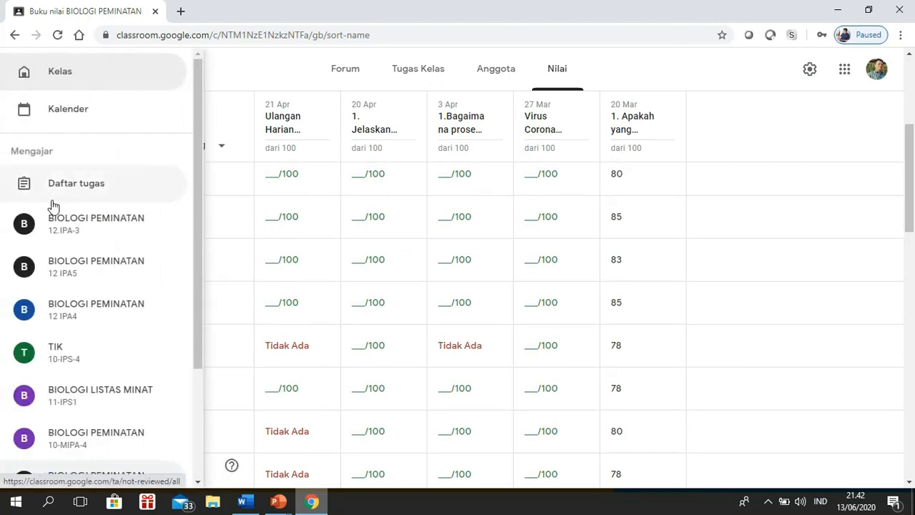